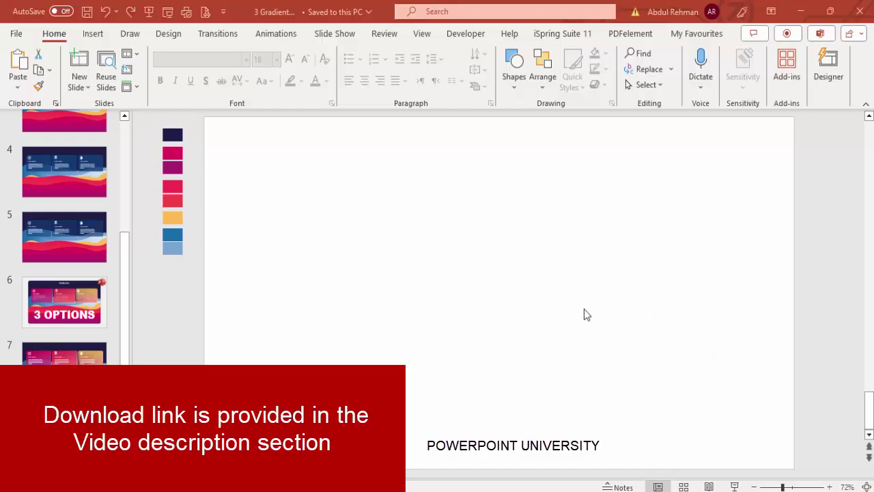
# Step: Give slide 8 a solid navy background, sampling the first navy swatch with the eyedropper
pyautogui.rightClick(462, 242)
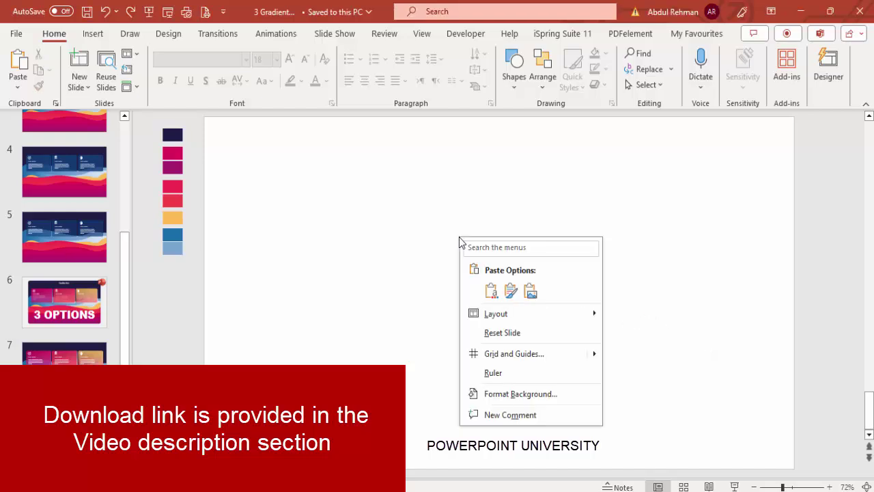
pyautogui.click(534, 391)
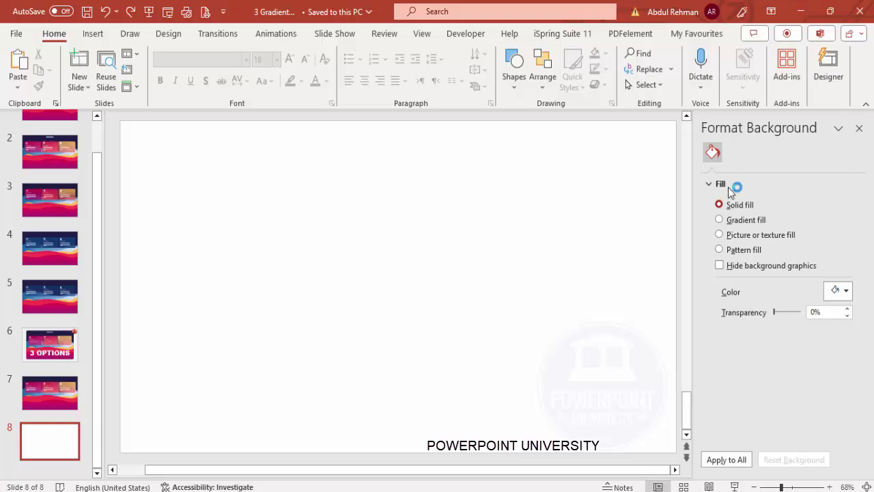
pyautogui.click(838, 291)
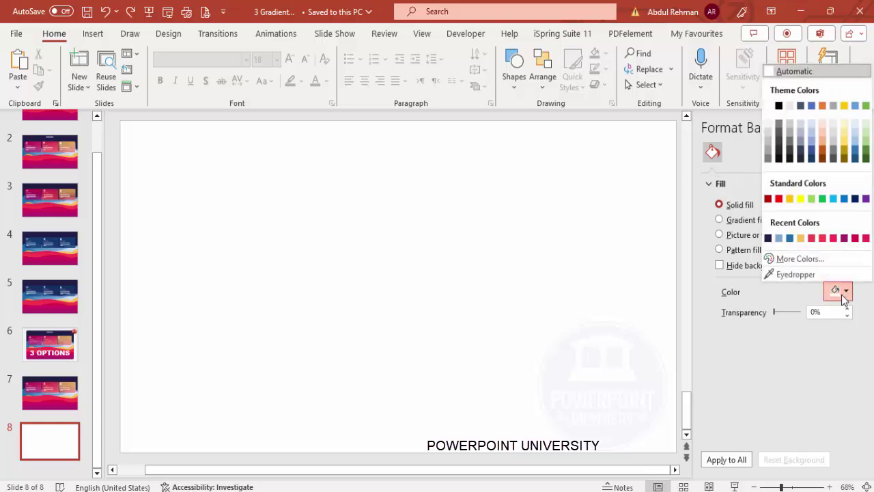
pyautogui.click(789, 276)
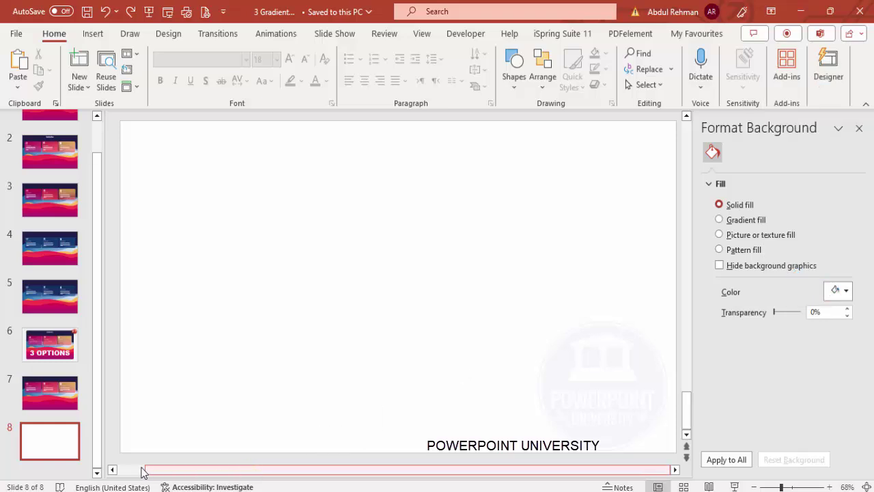
pyautogui.hscroll(-2, 142, 472)
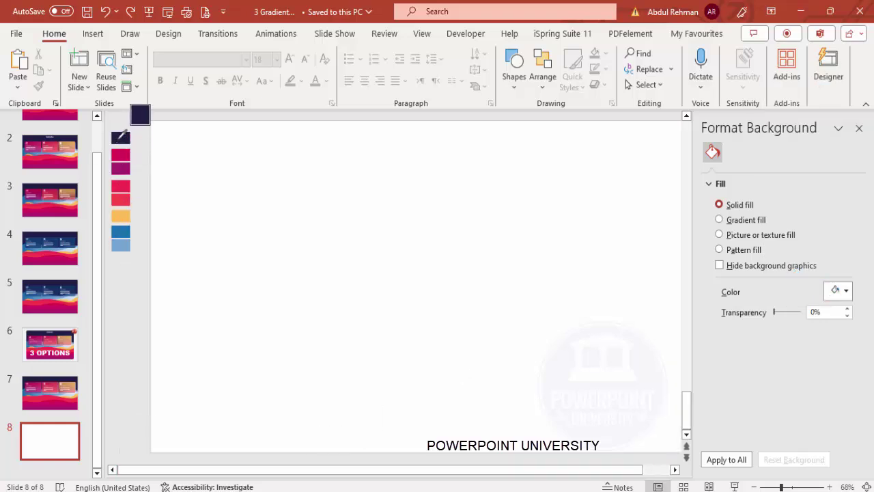
pyautogui.click(117, 140)
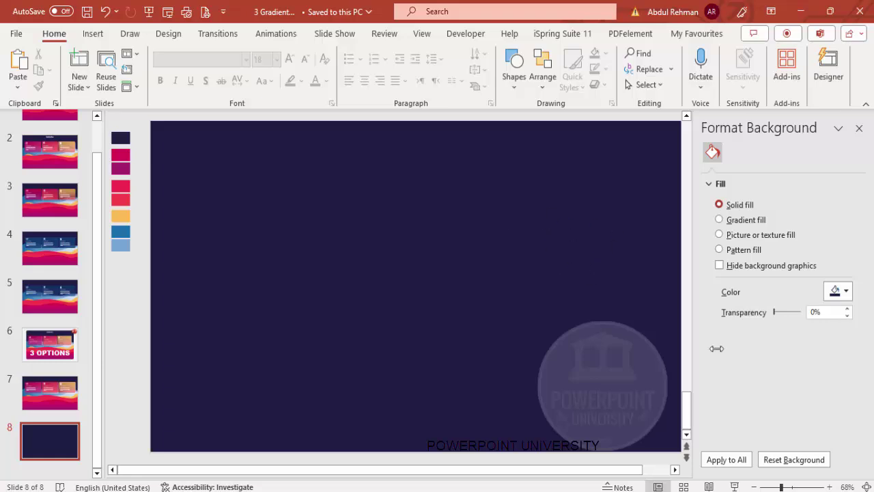
# Step: Draw a rectangle across the slide's lower part and remove its outline
pyautogui.click(93, 34)
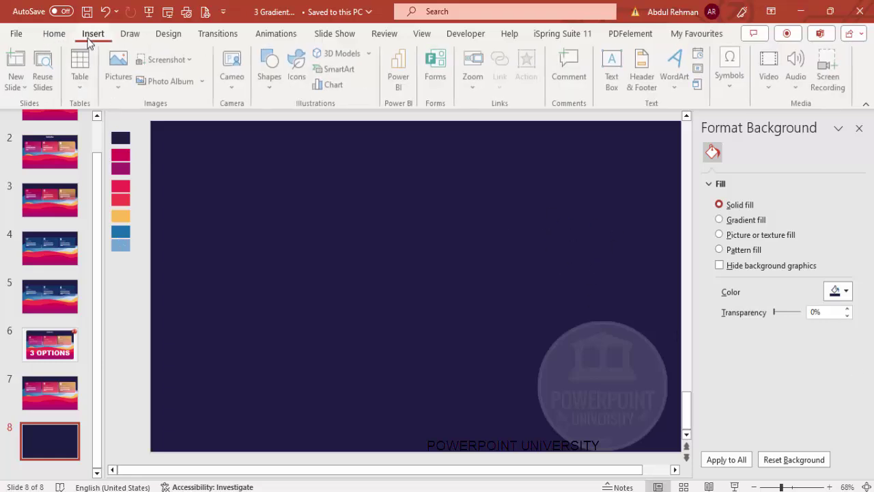
pyautogui.click(272, 77)
pyautogui.click(271, 220)
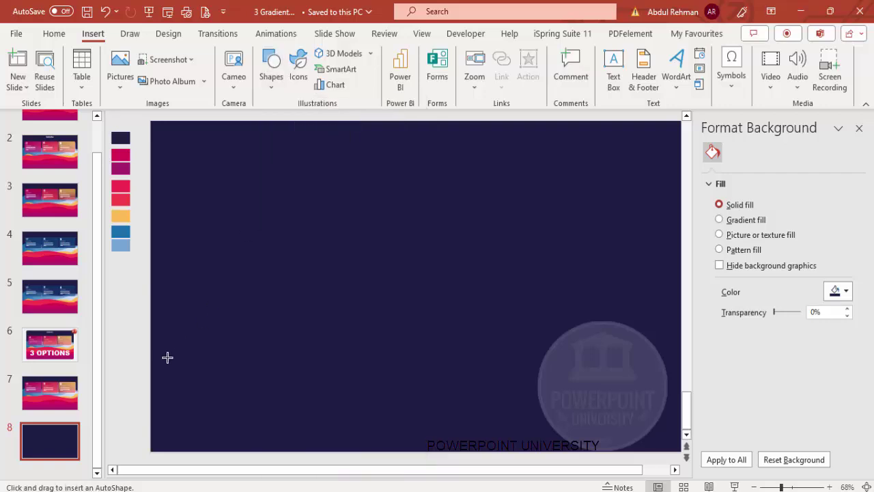
pyautogui.moveTo(151, 370); pyautogui.dragTo(682, 452)
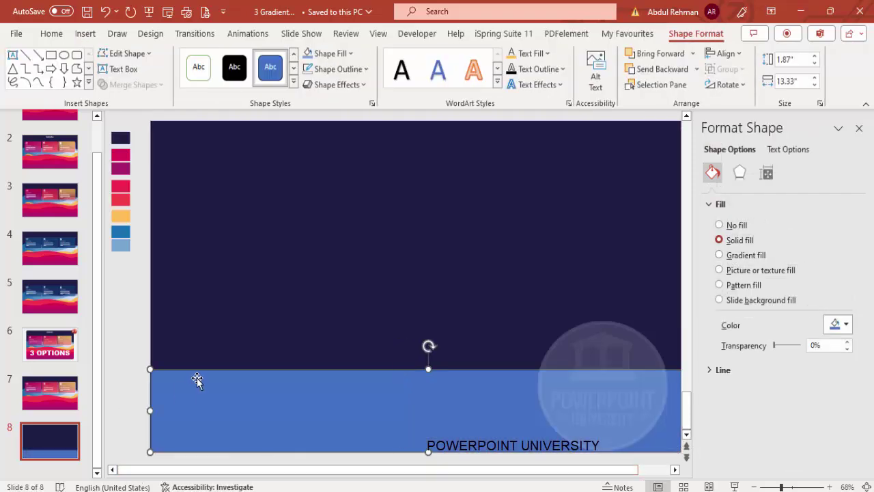
pyautogui.click(318, 73)
pyautogui.click(345, 255)
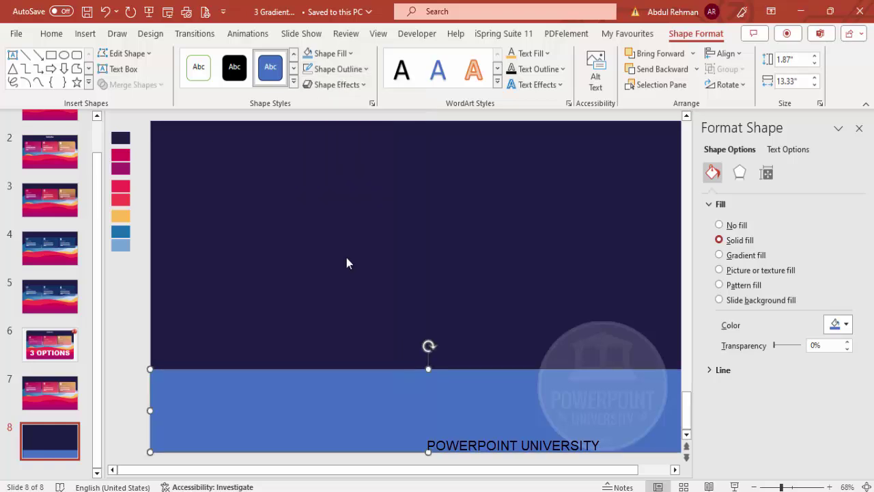
# Step: Enter Edit Points on the rectangle and add two points along its top edge
pyautogui.rightClick(329, 400)
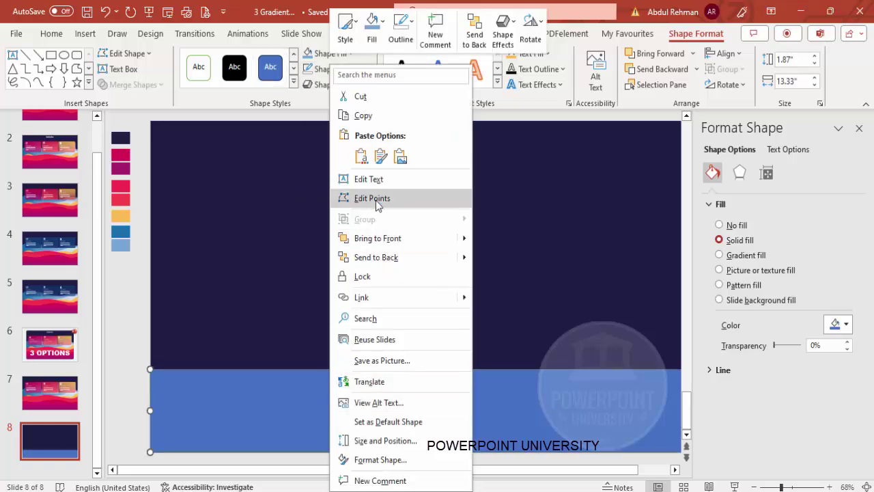
pyautogui.click(323, 199)
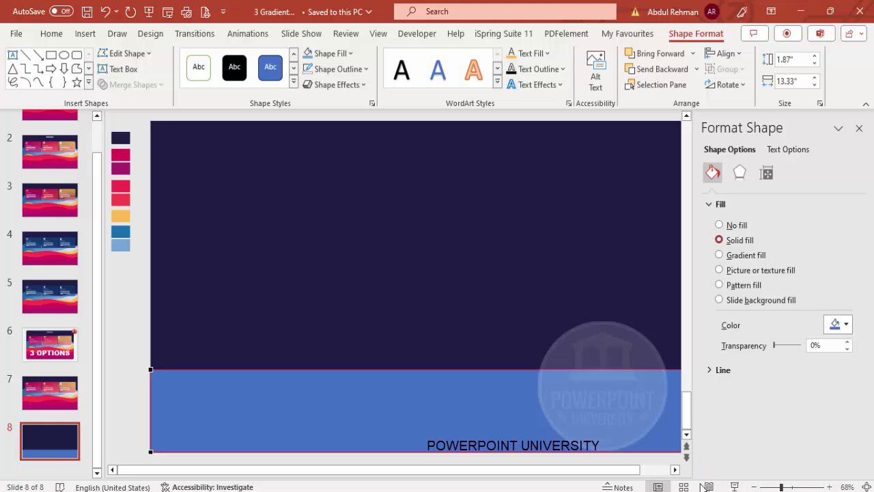
pyautogui.click(755, 487)
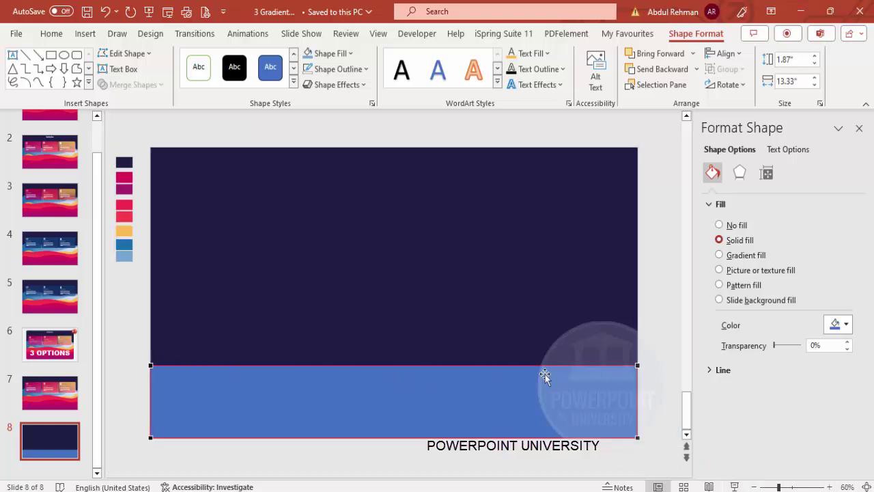
pyautogui.rightClick(276, 365)
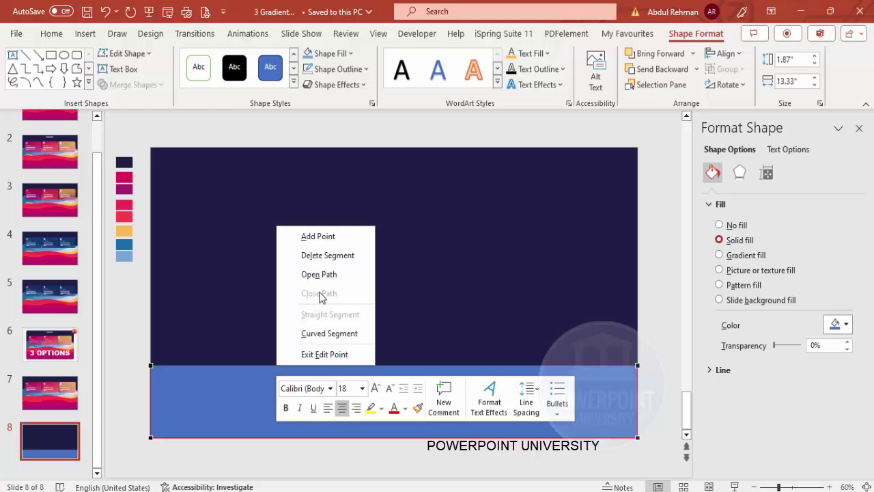
pyautogui.click(339, 237)
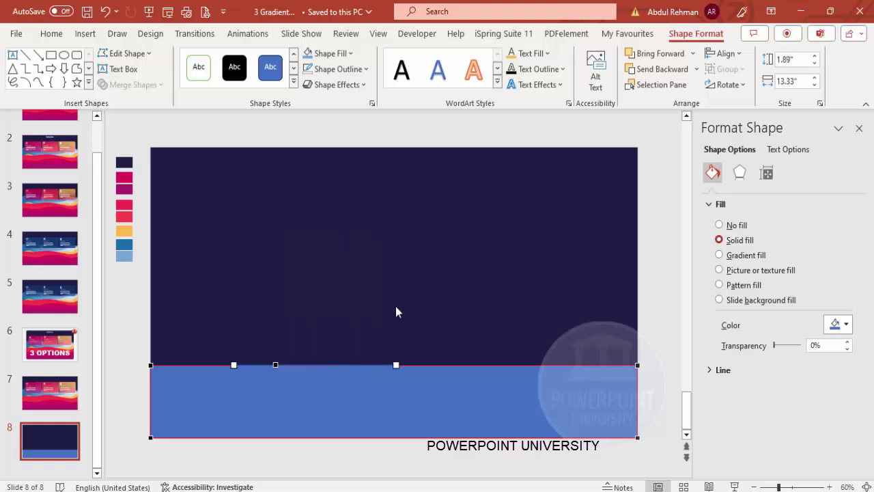
pyautogui.rightClick(487, 366)
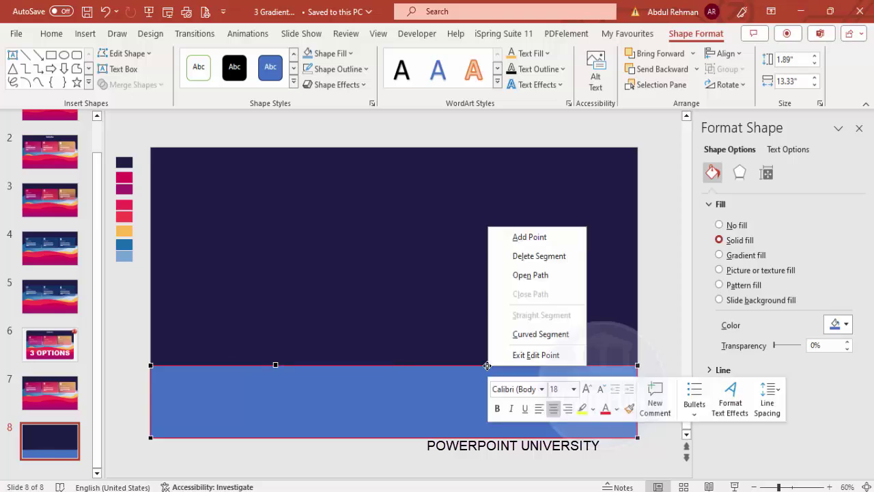
pyautogui.click(536, 237)
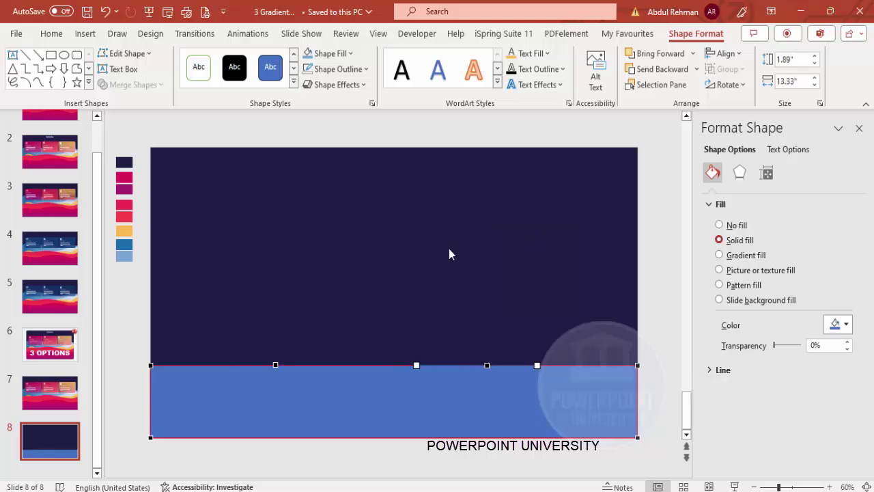
# Step: Make both new points smooth and drag their handles to curve the top edge into a wave
pyautogui.rightClick(487, 366)
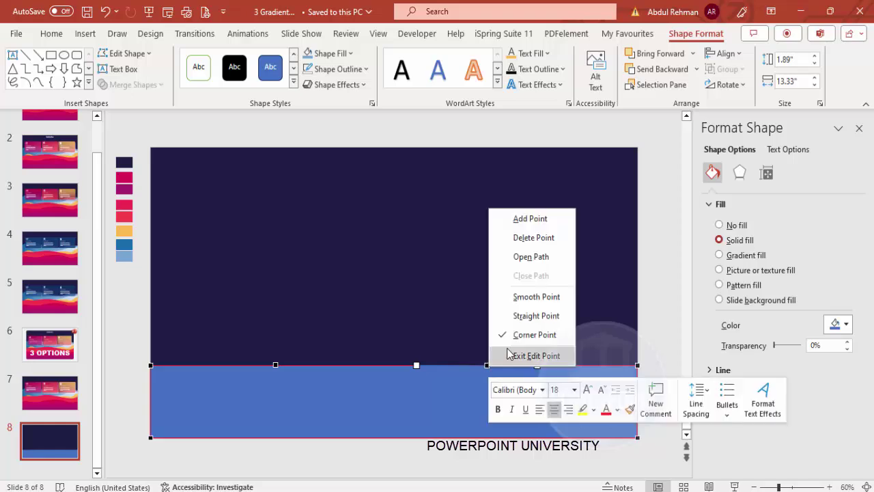
pyautogui.click(544, 299)
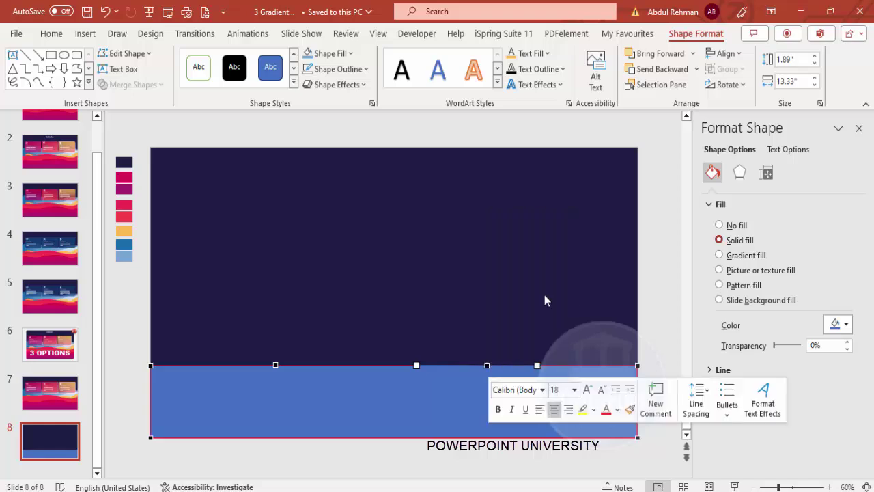
pyautogui.rightClick(273, 366)
pyautogui.click(312, 296)
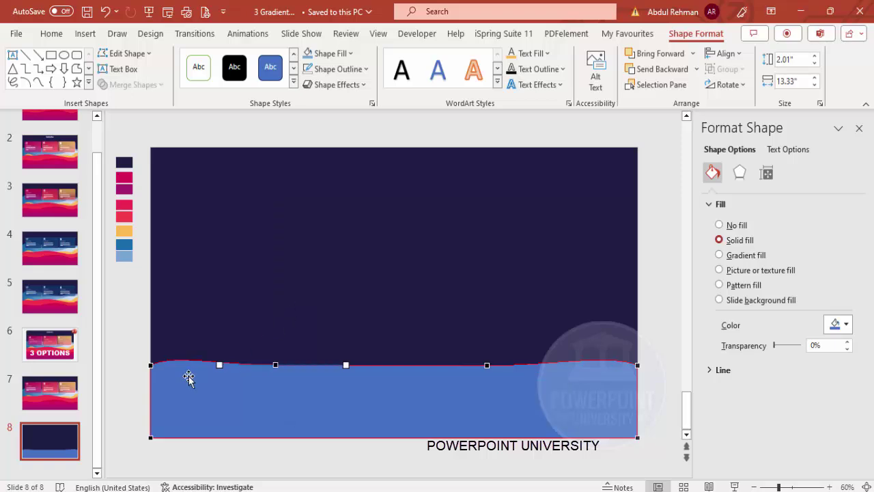
pyautogui.moveTo(220, 364); pyautogui.dragTo(222, 340)
pyautogui.click(488, 365)
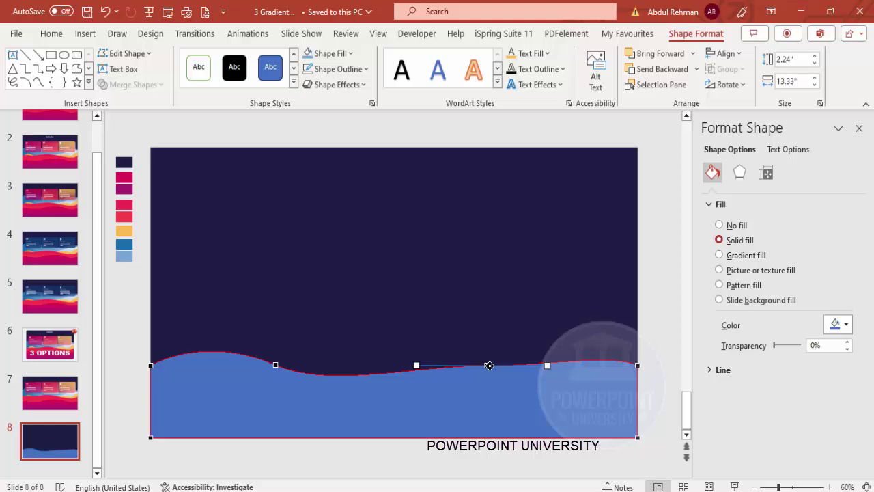
pyautogui.moveTo(488, 367); pyautogui.dragTo(490, 373)
pyautogui.moveTo(552, 372); pyautogui.dragTo(561, 351)
pyautogui.click(277, 366)
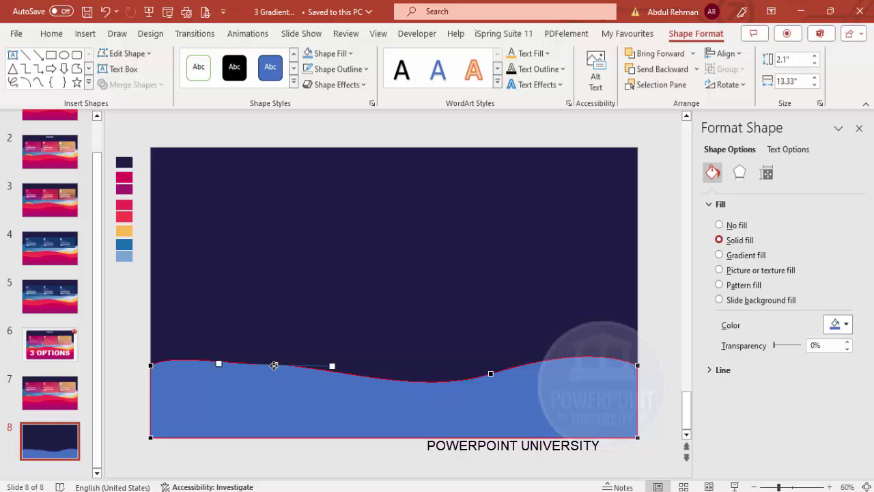
pyautogui.moveTo(219, 363); pyautogui.dragTo(217, 354)
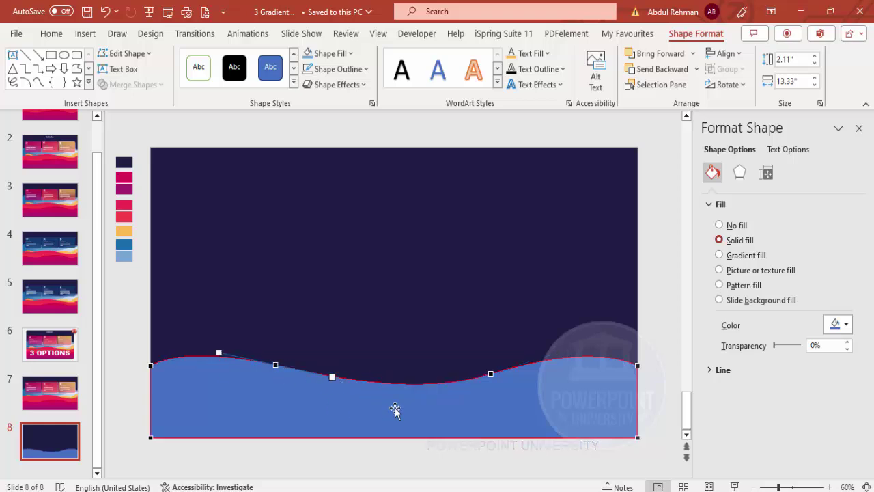
pyautogui.click(449, 453)
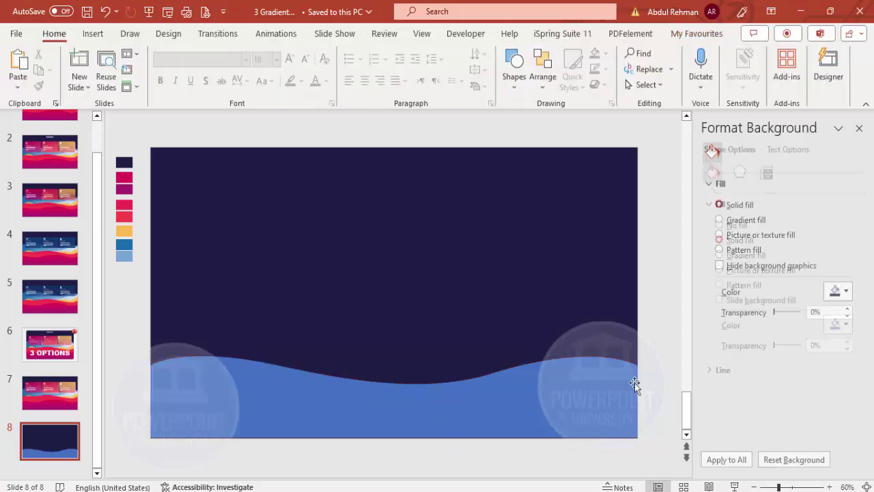
# Step: Give the wave a gradient fill with its first stop sampled from the pink swatch
pyautogui.click(580, 390)
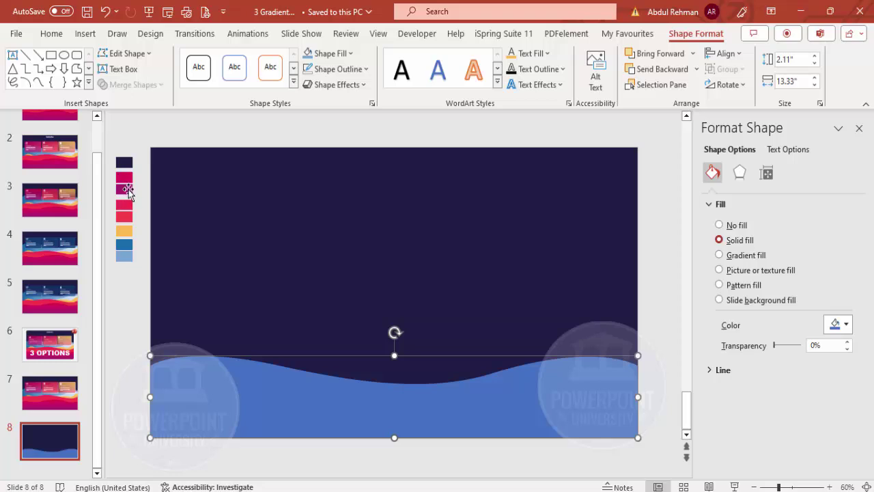
pyautogui.click(749, 257)
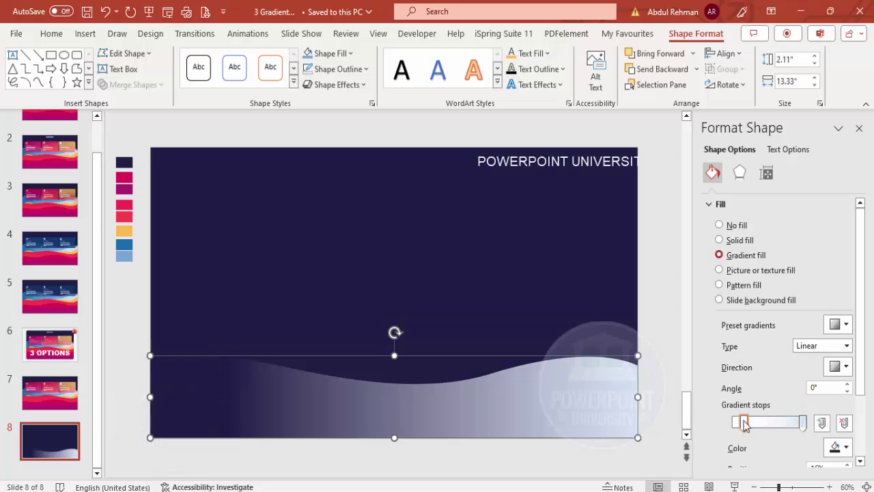
pyautogui.moveTo(742, 423); pyautogui.dragTo(737, 423)
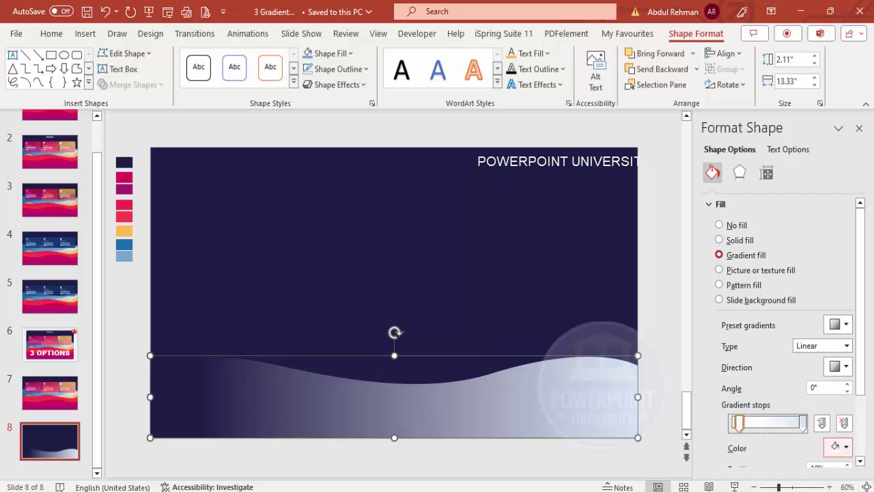
pyautogui.moveTo(860, 381); pyautogui.dragTo(860, 396)
pyautogui.click(845, 426)
pyautogui.click(787, 409)
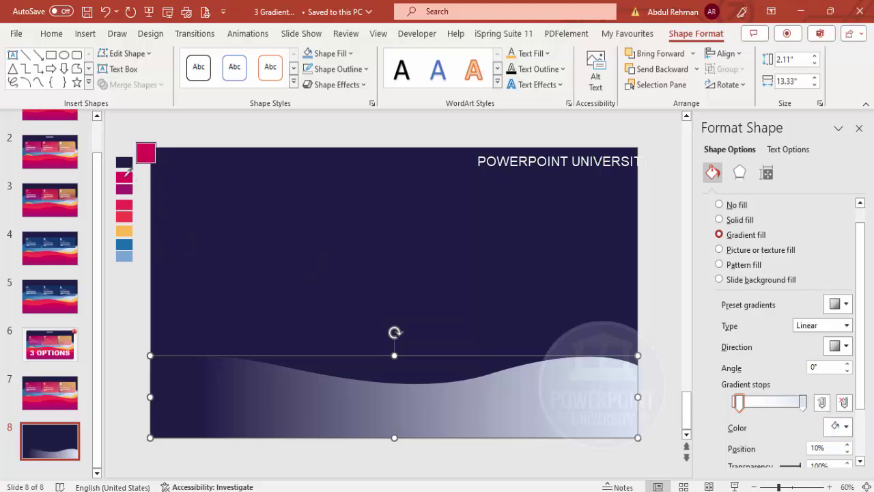
pyautogui.click(125, 176)
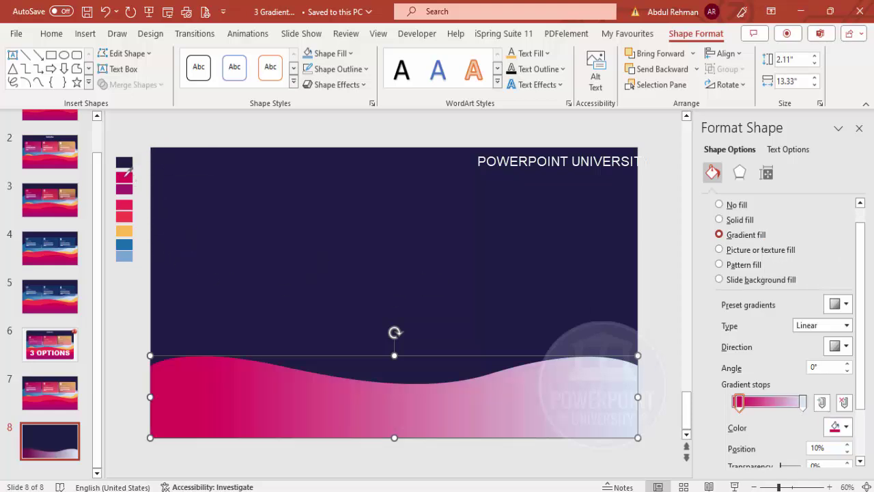
# Step: Make the gradient run top to bottom and sample the plum swatch for the end stop
pyautogui.click(837, 346)
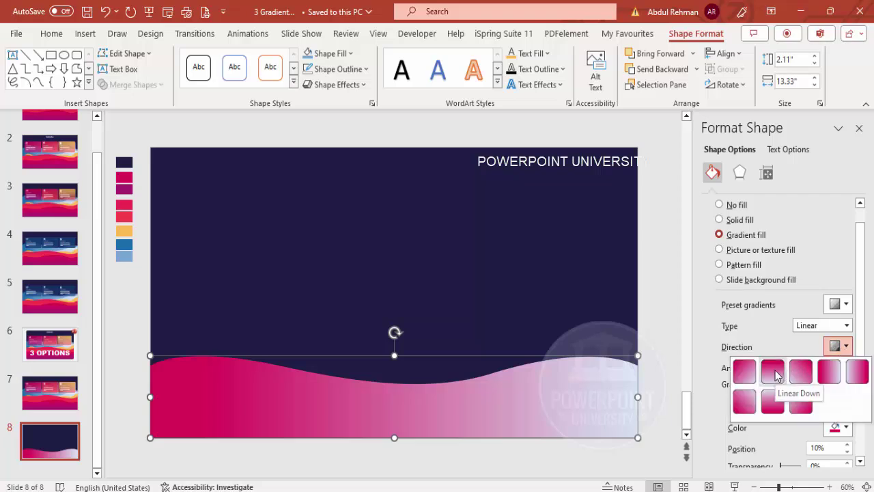
pyautogui.click(772, 373)
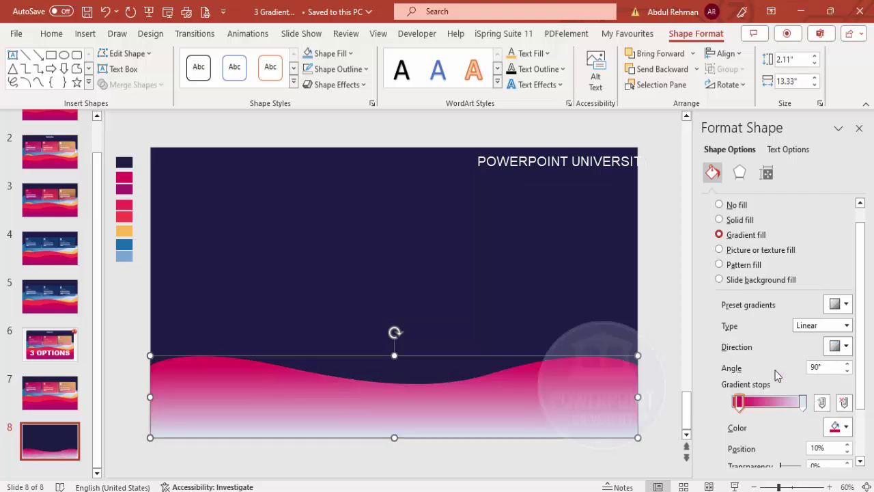
pyautogui.click(803, 403)
pyautogui.click(837, 426)
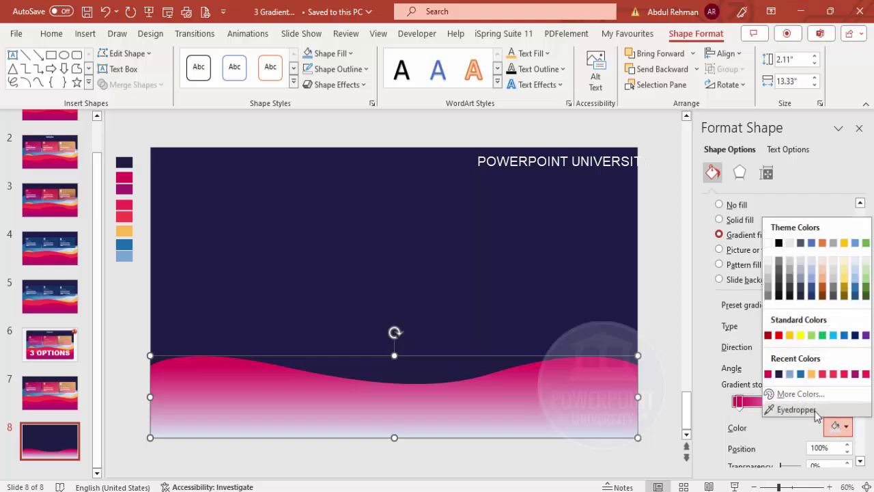
pyautogui.click(796, 409)
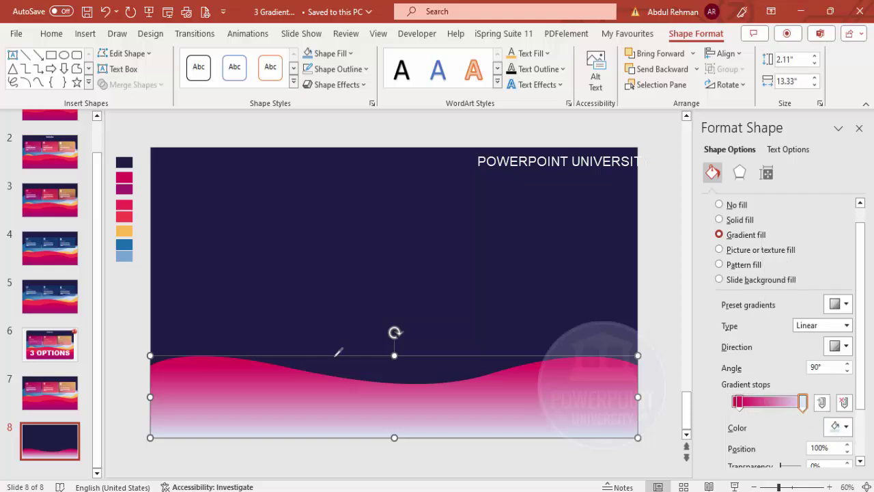
pyautogui.click(134, 186)
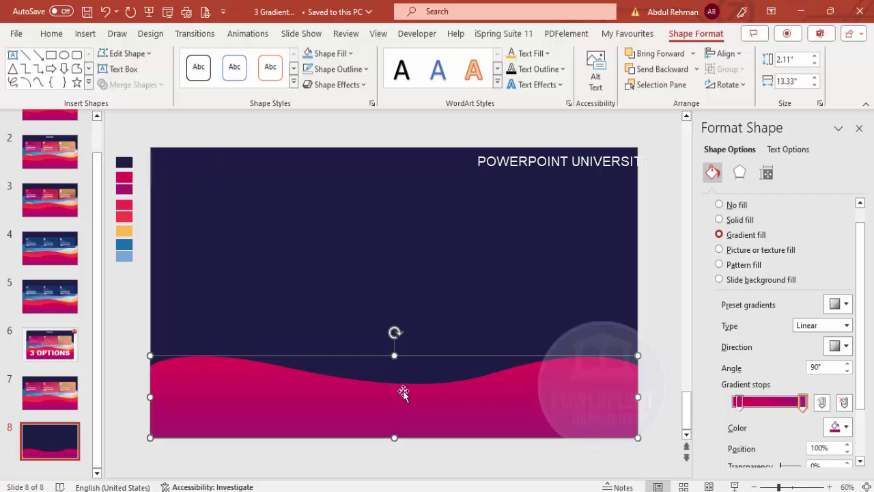
# Step: Duplicate the wave higher up and sample the red swatch for its first gradient stop
pyautogui.moveTo(395, 355); pyautogui.dragTo(394, 354)
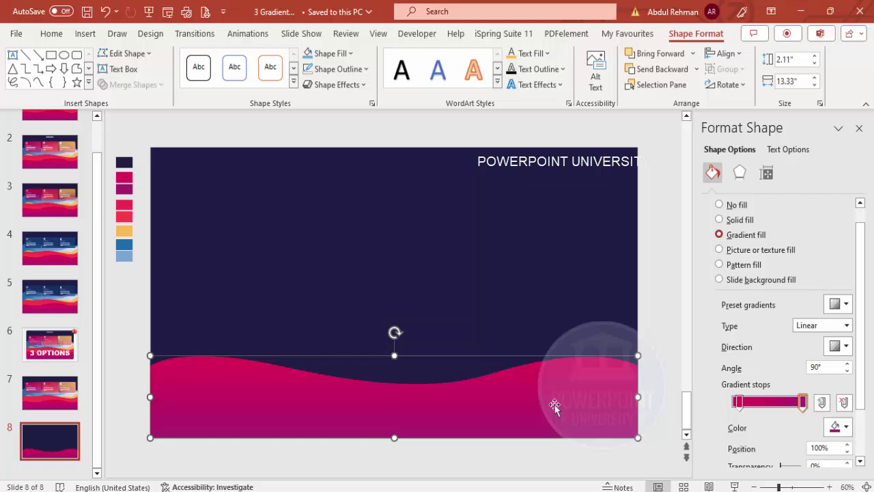
pyautogui.moveTo(555, 406); pyautogui.dragTo(559, 341)
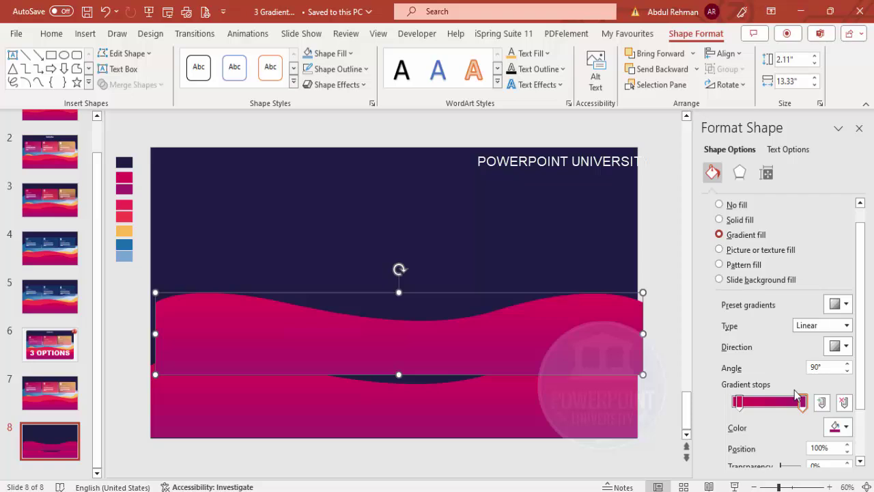
pyautogui.click(739, 402)
pyautogui.click(837, 427)
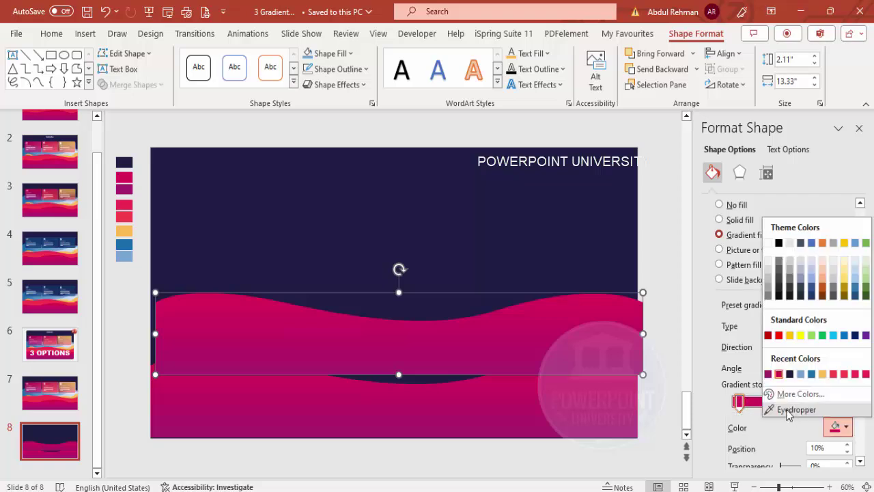
pyautogui.click(788, 411)
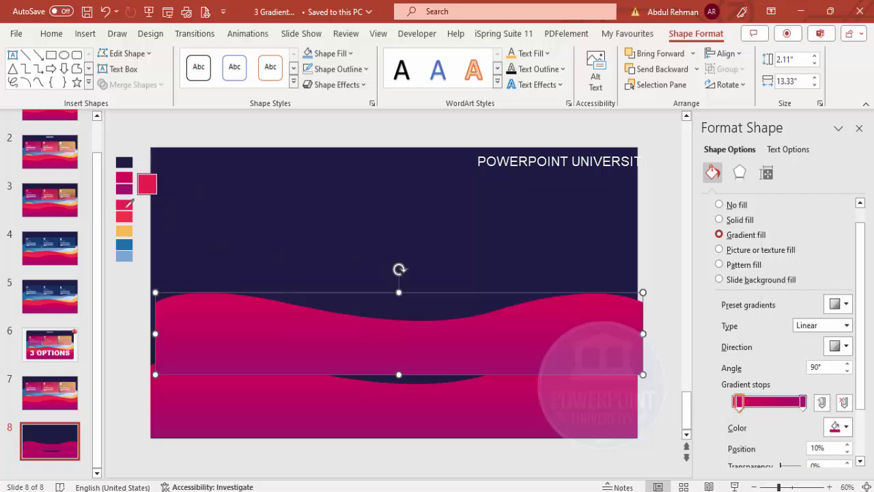
pyautogui.click(125, 205)
# Step: Sample red for the last stop, stretch the copy downward, and send it one layer backward
pyautogui.click(803, 402)
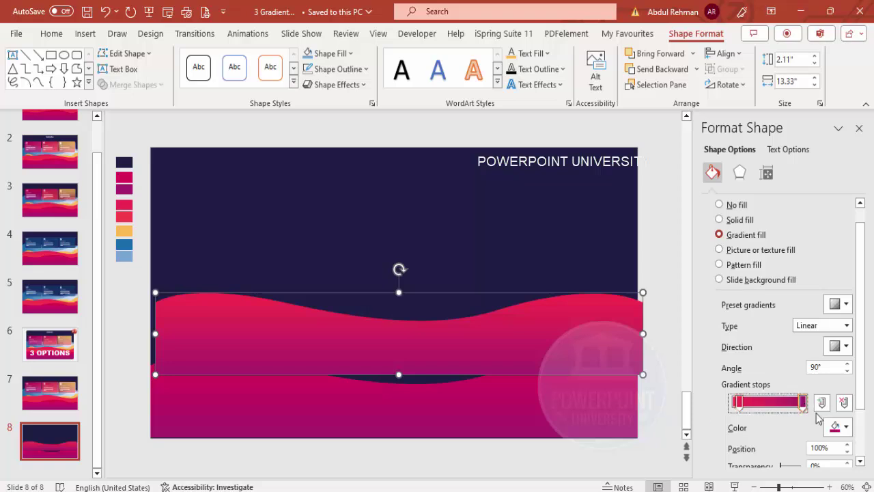
pyautogui.click(836, 427)
pyautogui.click(789, 409)
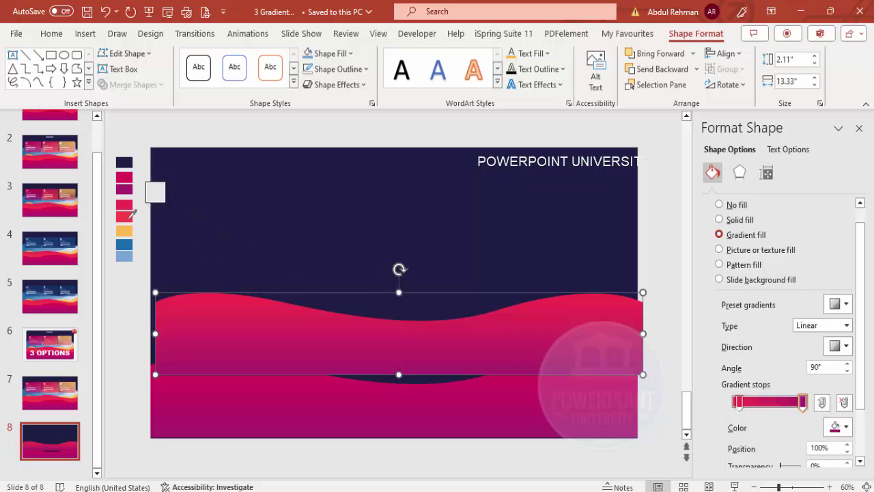
pyautogui.click(127, 215)
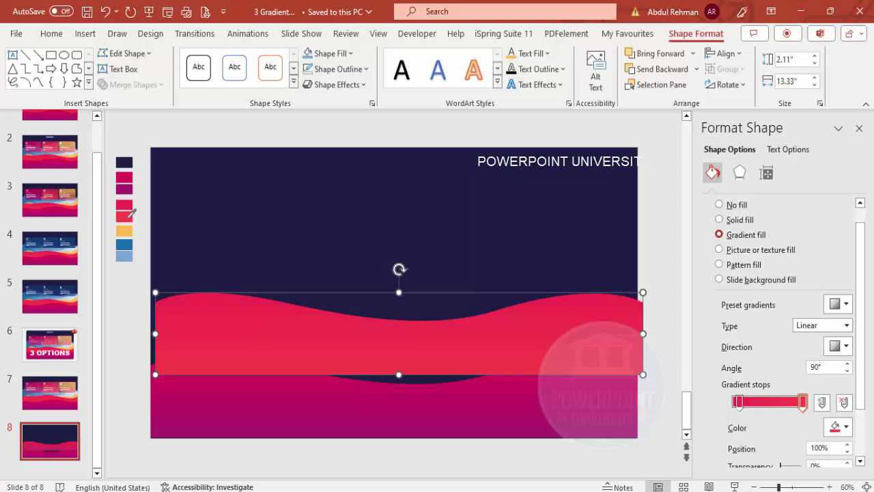
pyautogui.moveTo(399, 372)
pyautogui.mouseDown()
pyautogui.moveTo(400, 385)
pyautogui.moveTo(397, 376)
pyautogui.mouseUp()
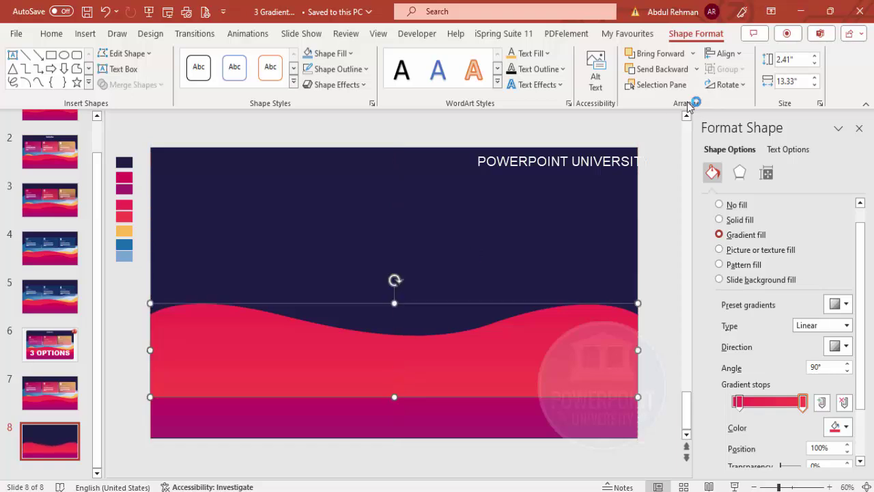
pyautogui.click(644, 68)
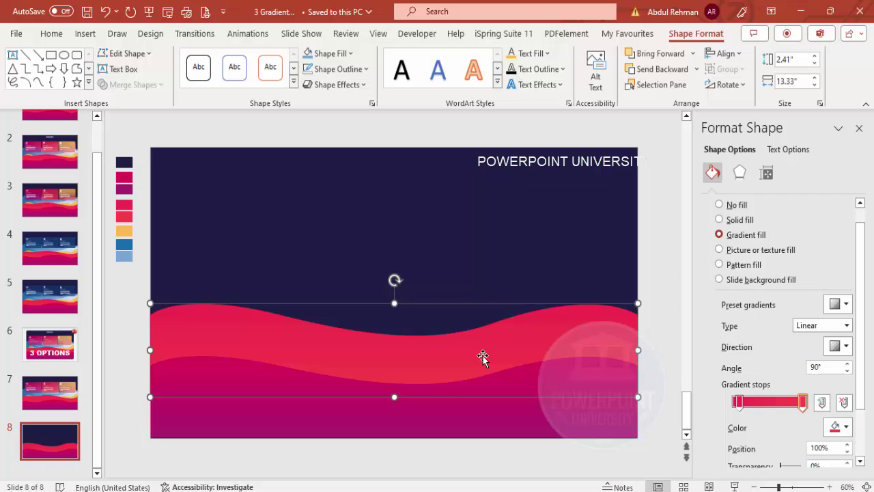
# Step: In Edit Points on the red wave, delete one top-edge point and re-curve the right end
pyautogui.rightClick(433, 358)
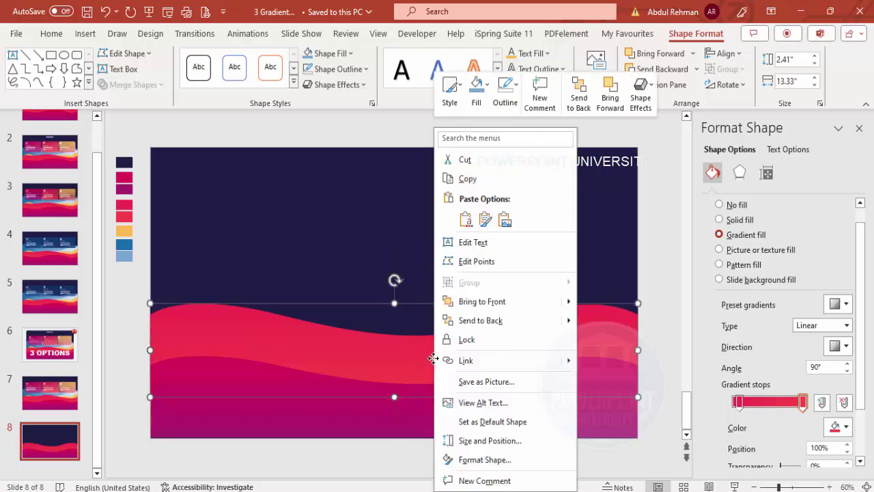
pyautogui.click(492, 260)
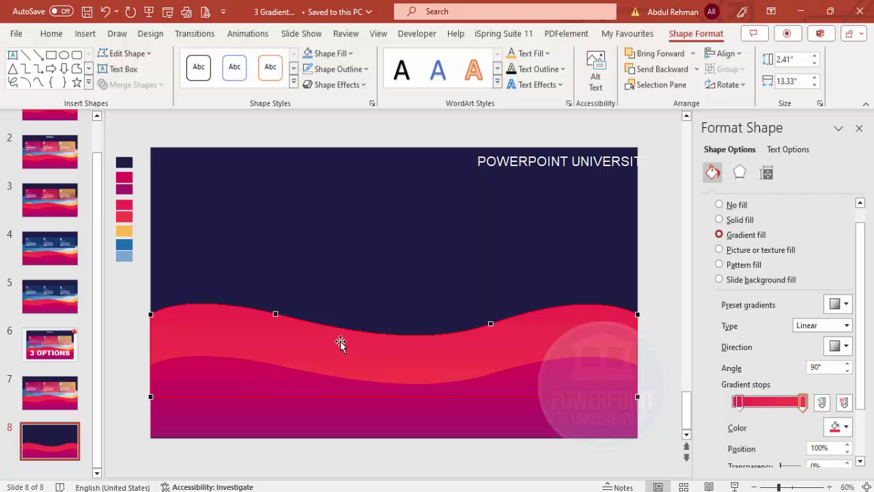
pyautogui.rightClick(491, 323)
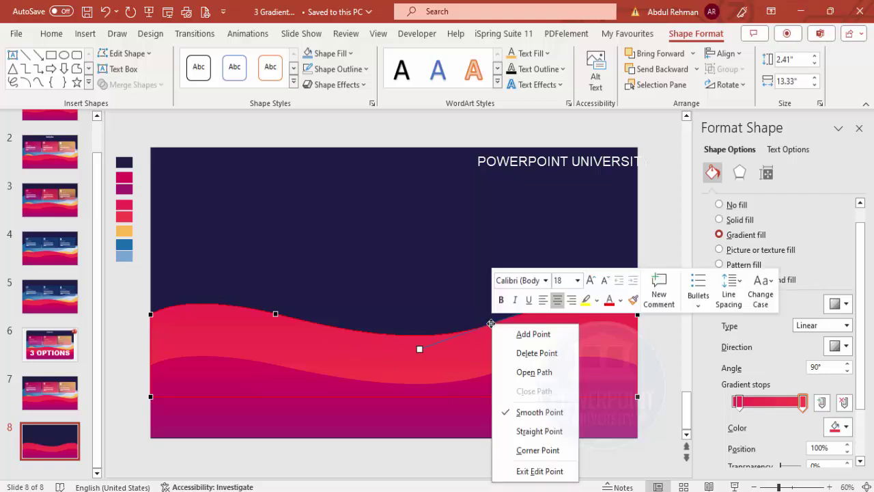
pyautogui.click(537, 349)
pyautogui.click(629, 312)
pyautogui.moveTo(575, 302); pyautogui.dragTo(578, 361)
# Step: Move the left-middle point up, lift the left end, and lower the middle point
pyautogui.click(276, 314)
pyautogui.moveTo(277, 314); pyautogui.dragTo(302, 302)
pyautogui.click(151, 314)
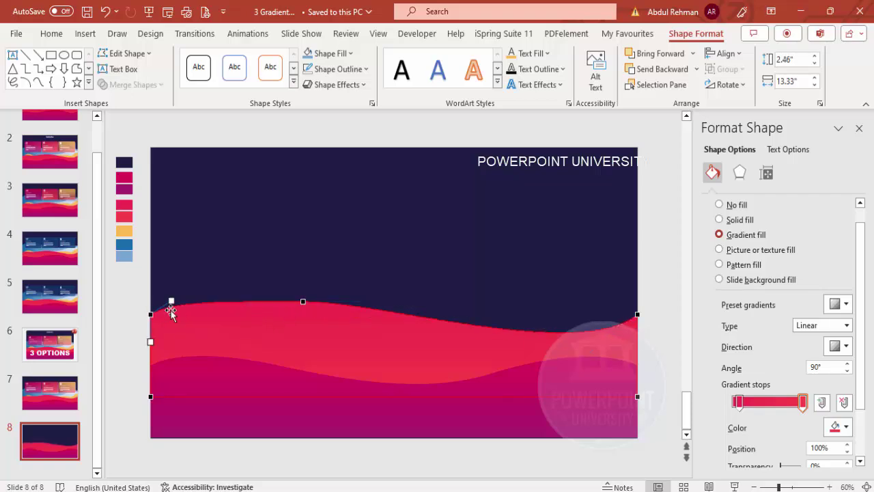
pyautogui.moveTo(170, 300); pyautogui.dragTo(189, 278)
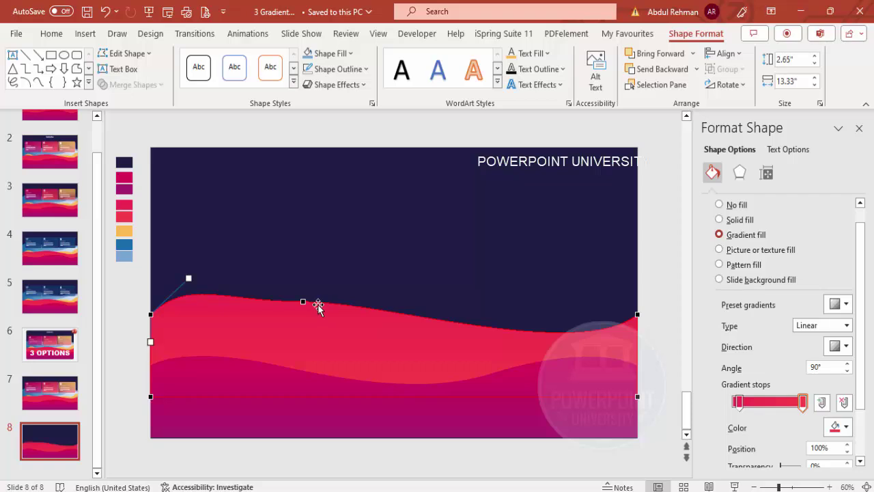
pyautogui.click(303, 301)
pyautogui.moveTo(303, 302); pyautogui.dragTo(305, 336)
# Step: Adjust the Bezier handles around the middle and right so the curve dips mid-slide and rises right
pyautogui.moveTo(224, 329); pyautogui.dragTo(241, 317)
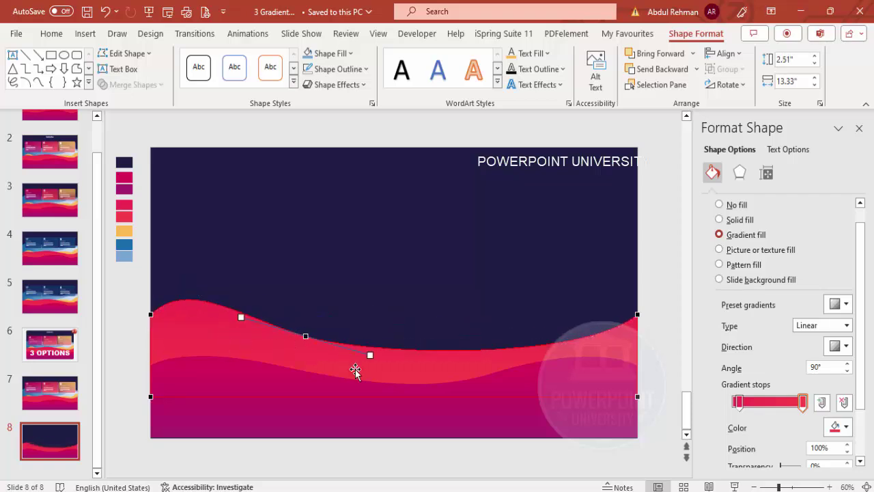
pyautogui.moveTo(368, 362); pyautogui.dragTo(361, 362)
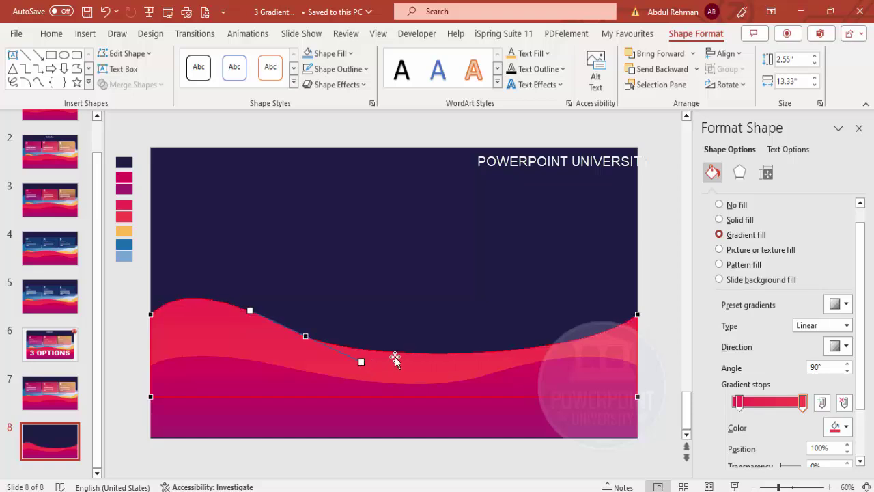
pyautogui.moveTo(635, 317); pyautogui.dragTo(587, 368)
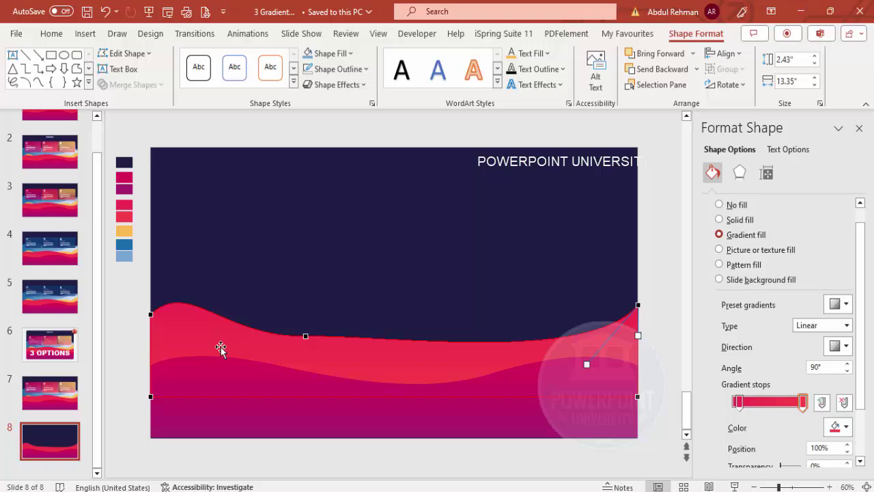
pyautogui.click(306, 336)
pyautogui.moveTo(226, 337); pyautogui.dragTo(237, 333)
pyautogui.moveTo(374, 340); pyautogui.dragTo(369, 353)
pyautogui.click(542, 293)
# Step: Duplicate the red wave upward and give the copy a solid fill sampled from the orange swatch
pyautogui.click(304, 355)
pyautogui.doubleClick(305, 355)
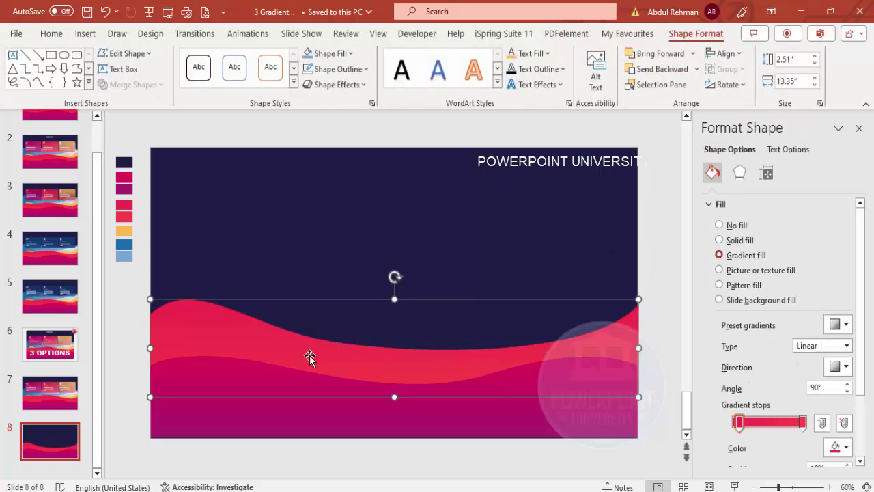
pyautogui.moveTo(310, 355); pyautogui.dragTo(318, 307)
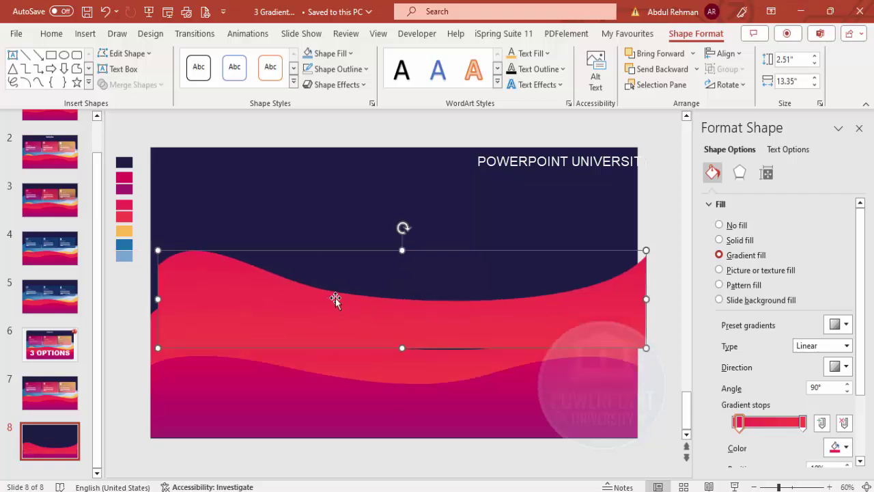
pyautogui.click(738, 240)
pyautogui.click(838, 324)
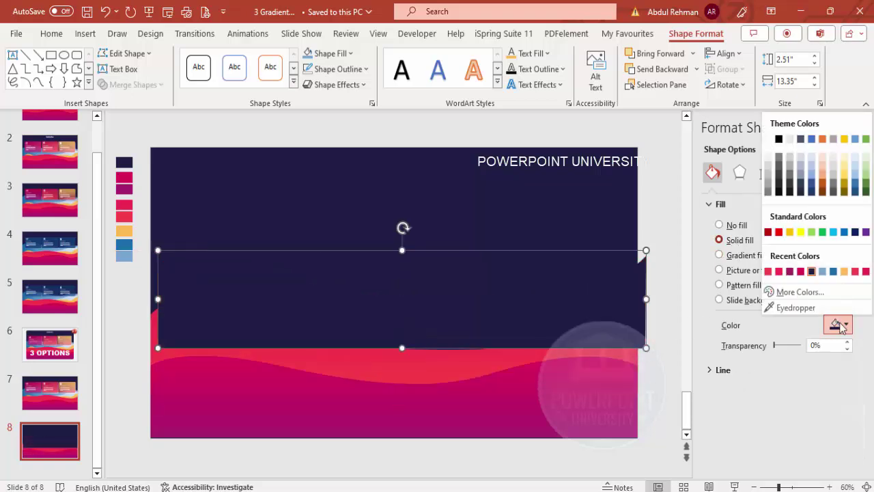
pyautogui.click(793, 307)
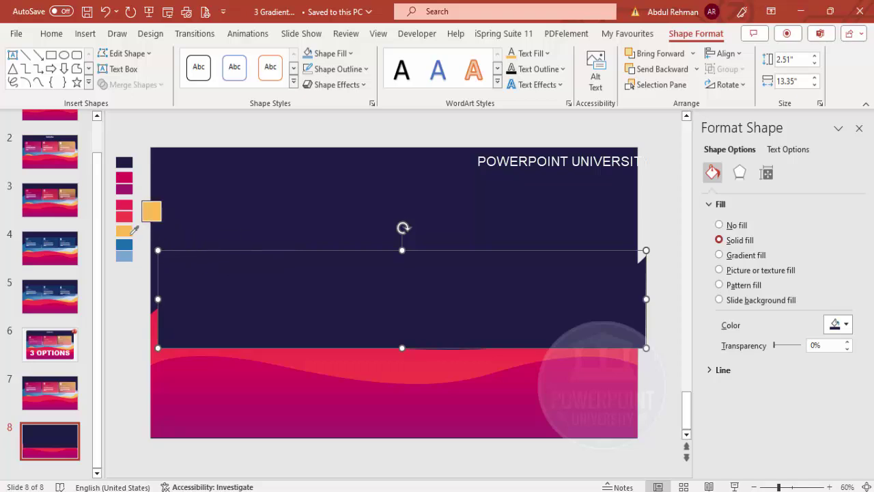
pyautogui.click(126, 232)
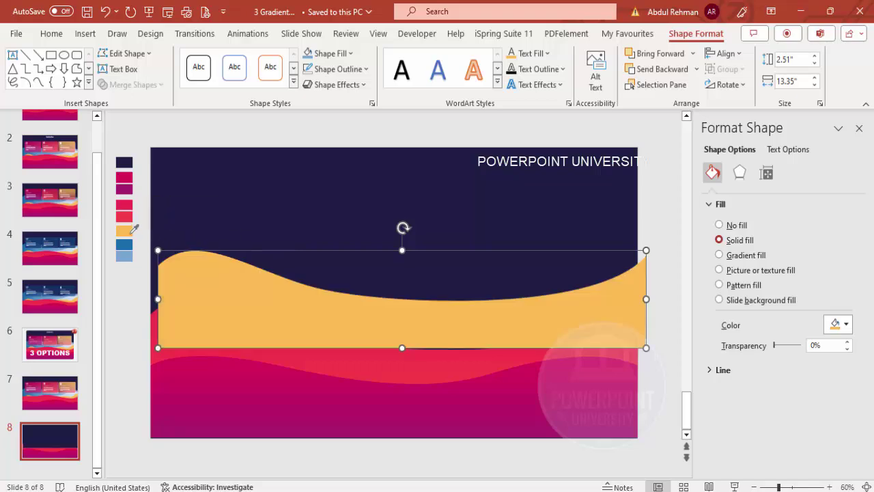
# Step: Align the orange wave with the slide's left edge and send it behind the red wave
pyautogui.rightClick(322, 313)
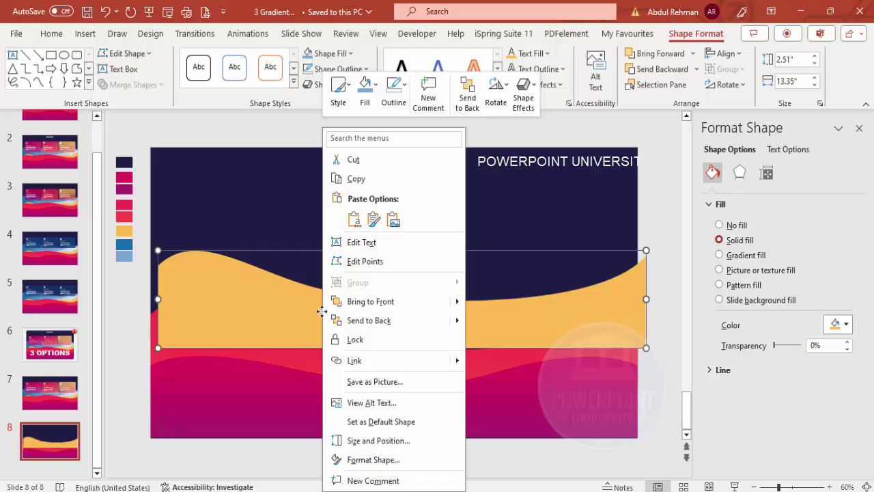
pyautogui.click(245, 316)
pyautogui.moveTo(246, 315); pyautogui.dragTo(238, 323)
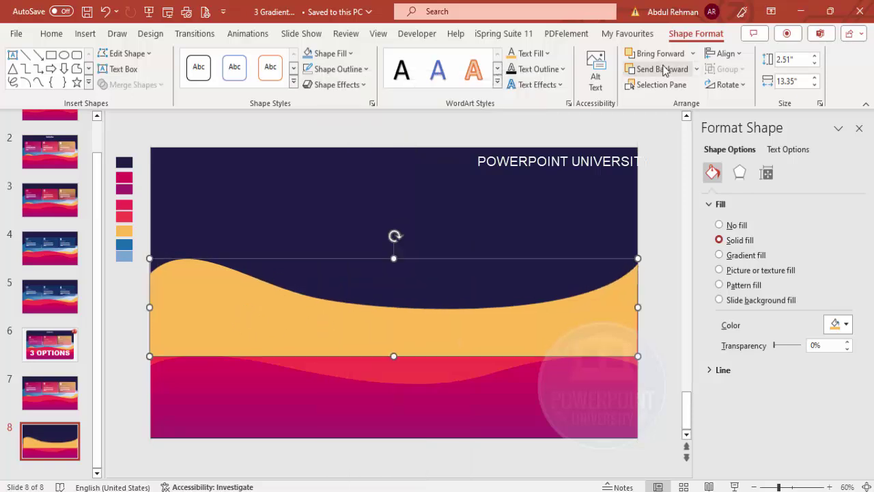
pyautogui.click(697, 69)
pyautogui.click(692, 106)
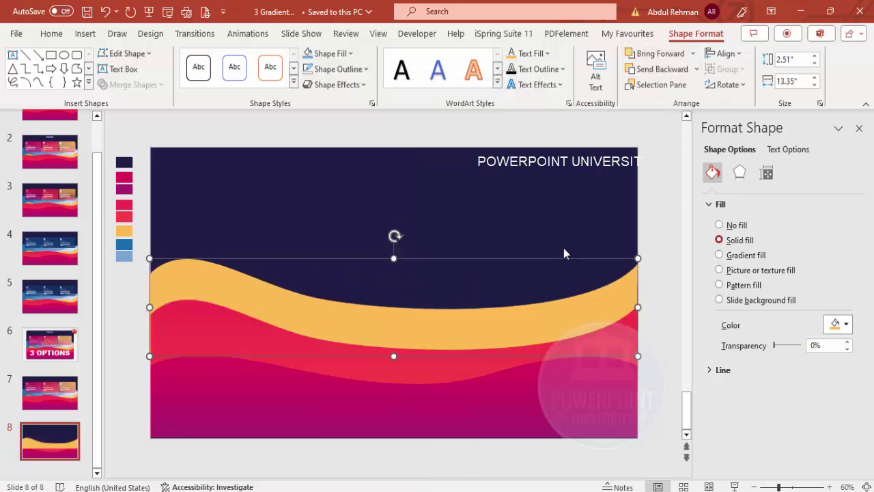
# Step: In Edit Points, pull the orange wave's top down mid-slide and raise its right curve
pyautogui.rightClick(406, 322)
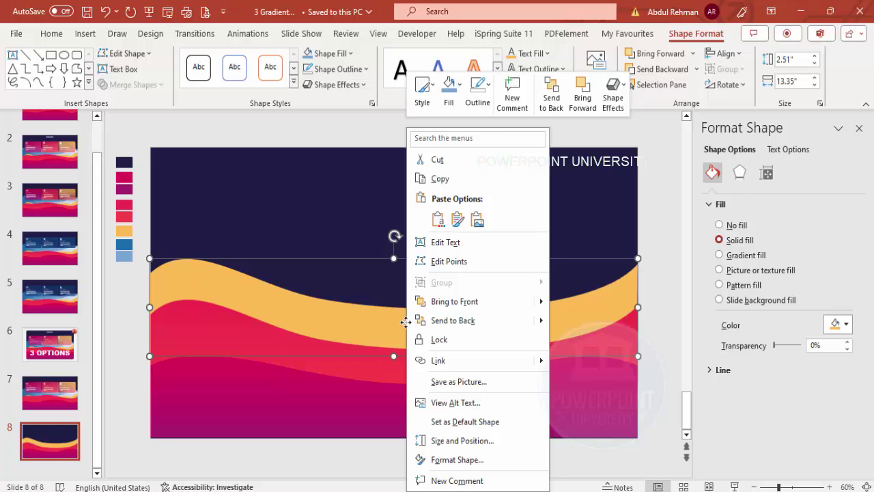
pyautogui.click(469, 261)
pyautogui.moveTo(303, 295); pyautogui.dragTo(323, 343)
pyautogui.click(635, 264)
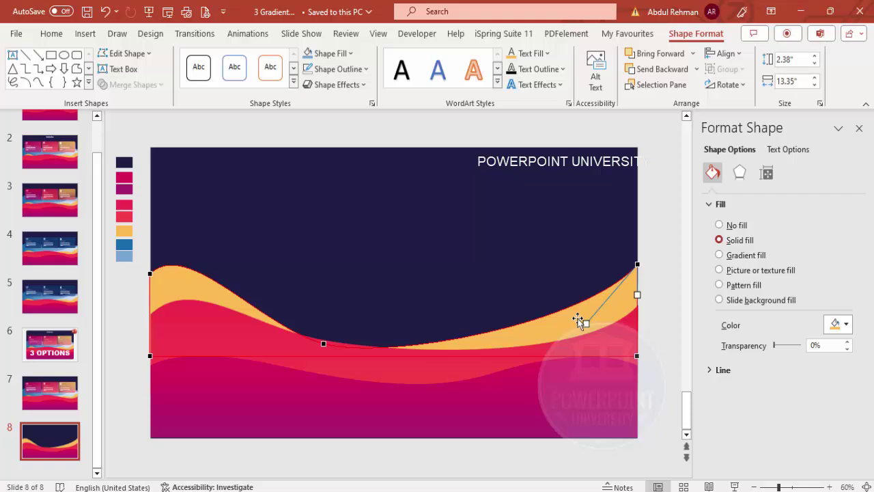
pyautogui.moveTo(574, 307); pyautogui.dragTo(570, 293)
pyautogui.click(324, 343)
pyautogui.moveTo(387, 360); pyautogui.dragTo(452, 312)
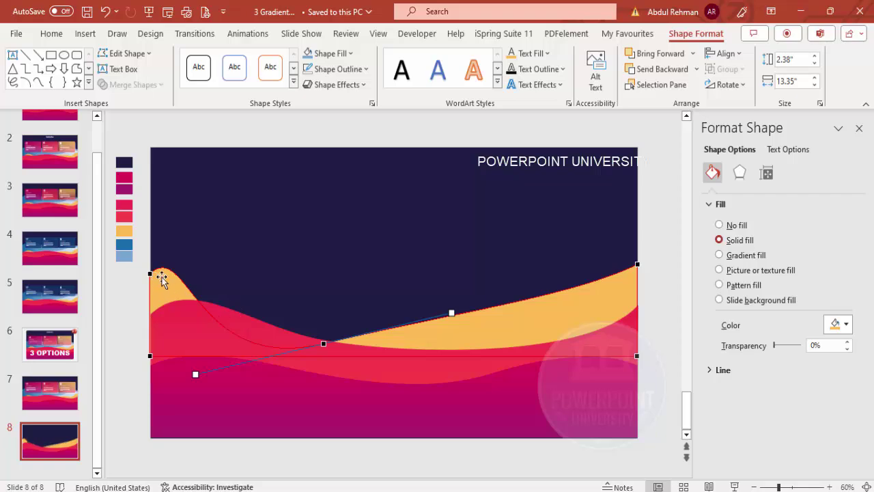
# Step: Bend the right curve down, then add a point near the right and raise it into a crest
pyautogui.click(637, 263)
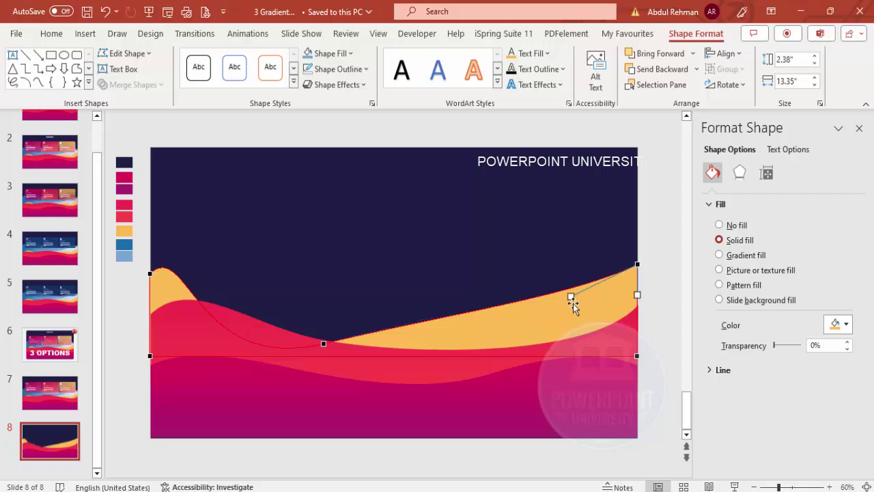
pyautogui.moveTo(570, 298); pyautogui.dragTo(585, 319)
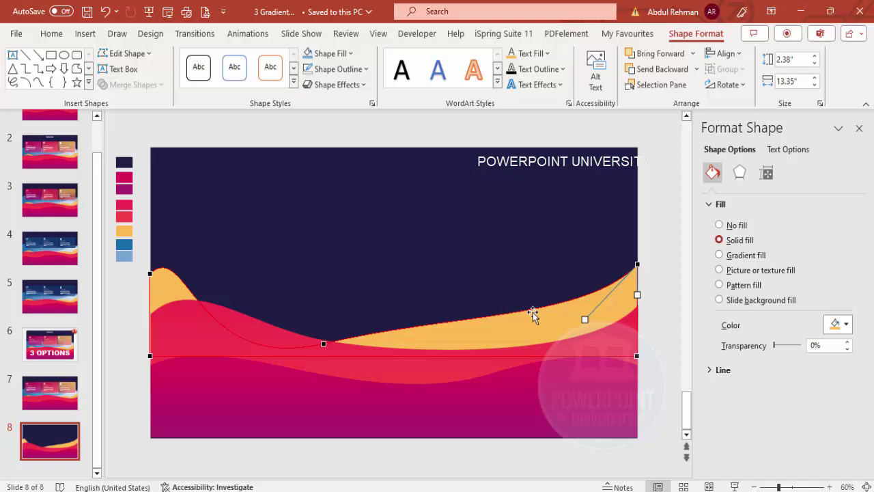
pyautogui.rightClick(529, 310)
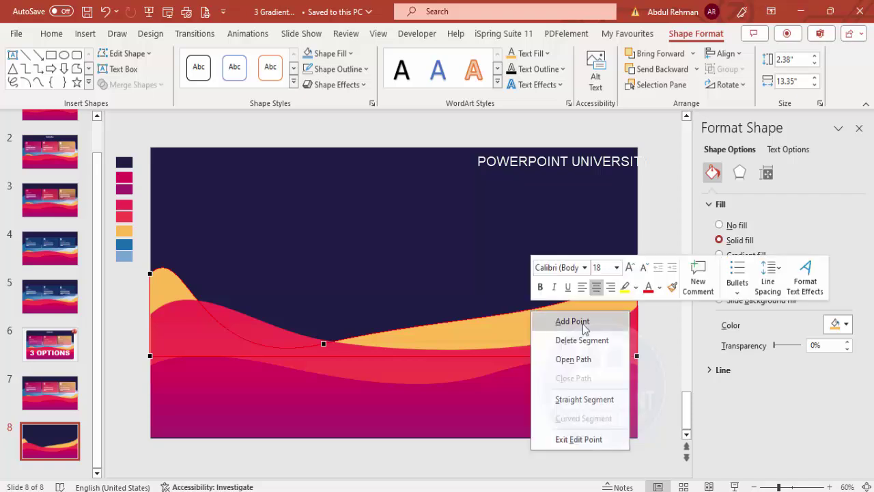
pyautogui.click(579, 319)
pyautogui.moveTo(530, 310); pyautogui.dragTo(523, 302)
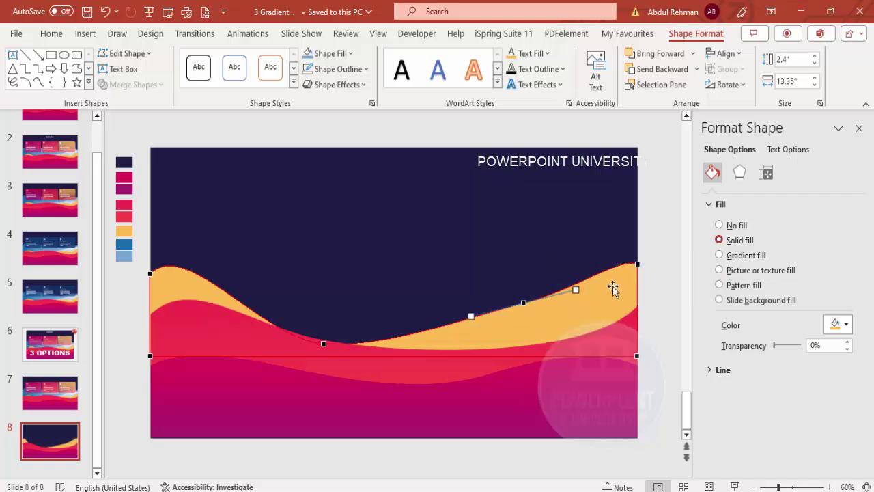
# Step: Fine-tune the top-right and middle curves, then exit point editing
pyautogui.click(638, 268)
pyautogui.moveTo(619, 254); pyautogui.dragTo(566, 338)
pyautogui.click(524, 302)
pyautogui.moveTo(475, 321); pyautogui.dragTo(456, 342)
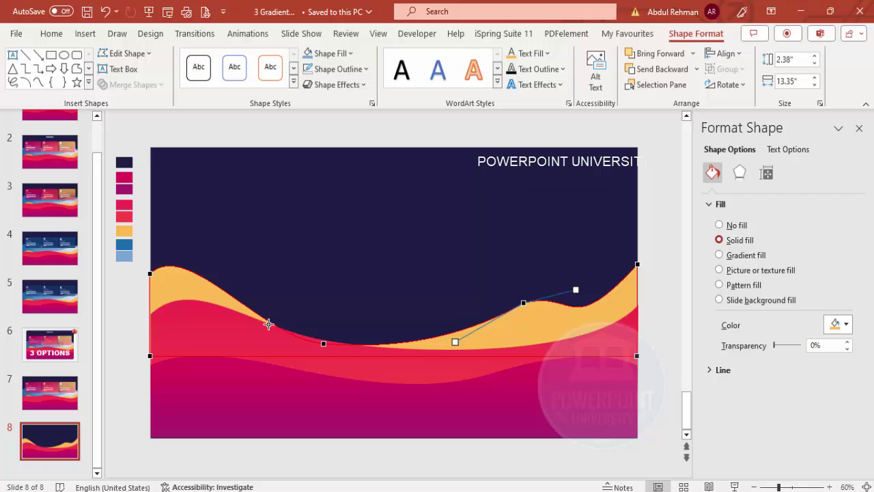
pyautogui.click(580, 322)
pyautogui.click(581, 316)
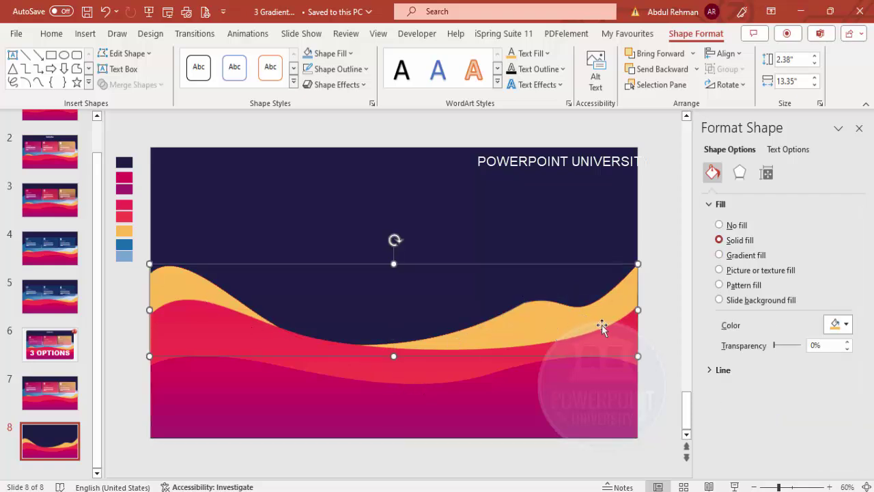
# Step: Select the red gradient wave, move it, and switch it to a solid white fill
pyautogui.click(654, 301)
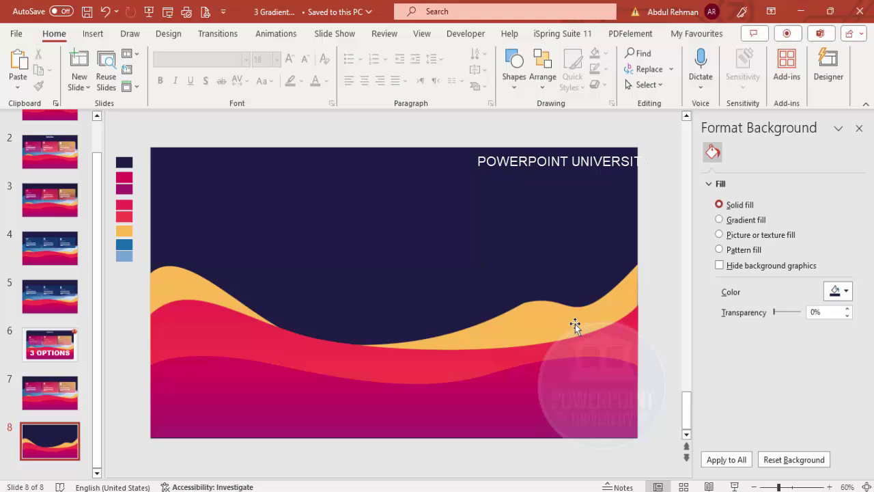
pyautogui.click(407, 362)
pyautogui.moveTo(406, 361); pyautogui.dragTo(399, 383)
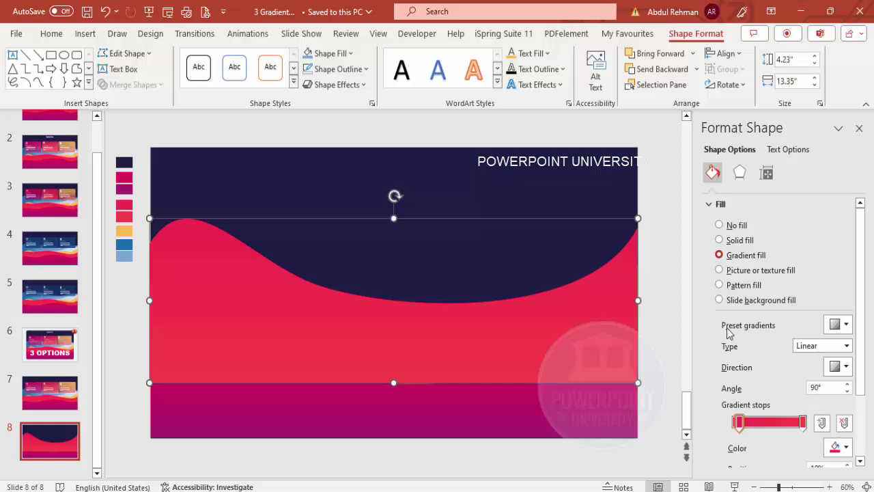
pyautogui.click(742, 244)
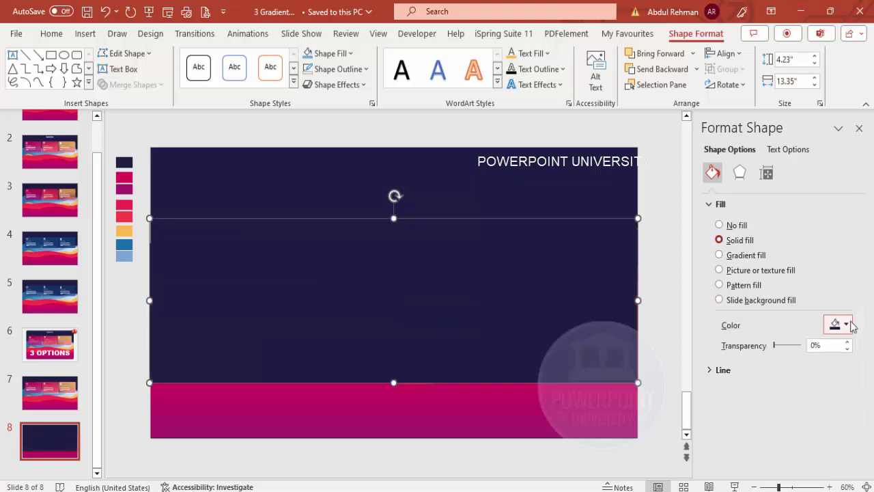
pyautogui.click(836, 325)
pyautogui.click(767, 139)
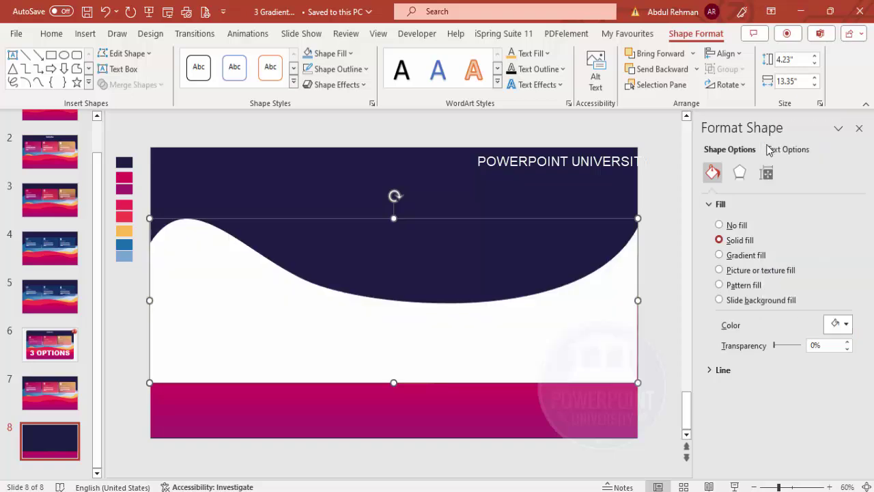
# Step: Set the white wave's transparency to 70% and send it to the back
pyautogui.click(826, 345)
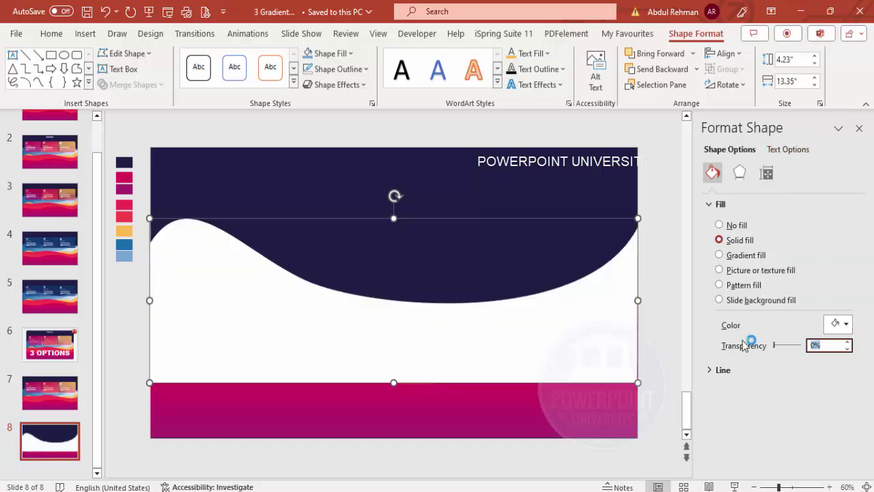
pyautogui.write('70')
pyautogui.press('Return')
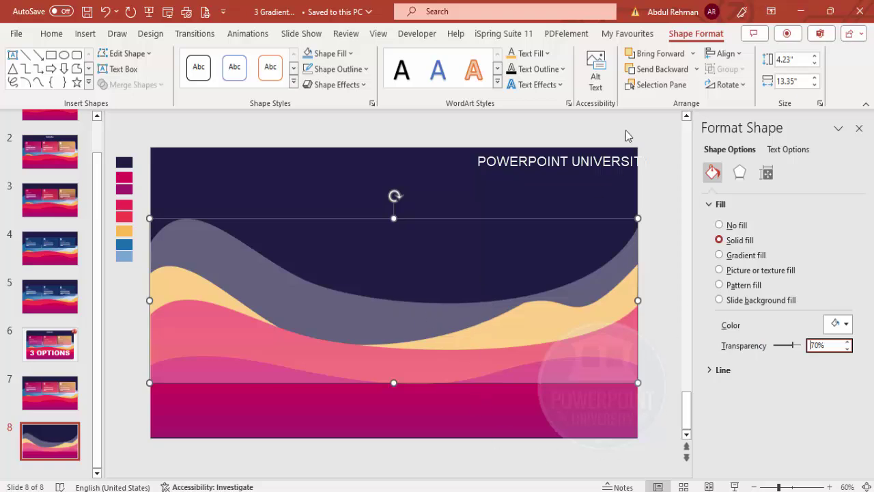
pyautogui.click(697, 69)
pyautogui.click(682, 106)
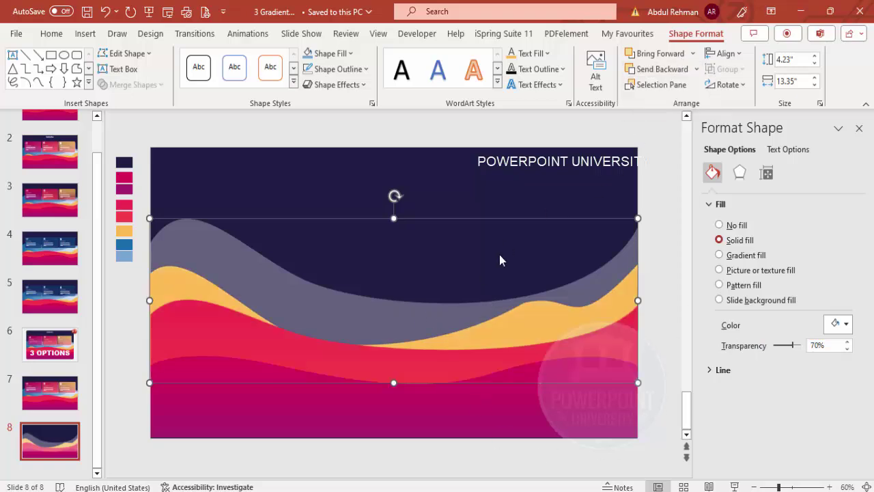
# Step: Edit the translucent wave's points, bending its left curve down and lifting the crest's right side
pyautogui.rightClick(339, 310)
pyautogui.click(394, 264)
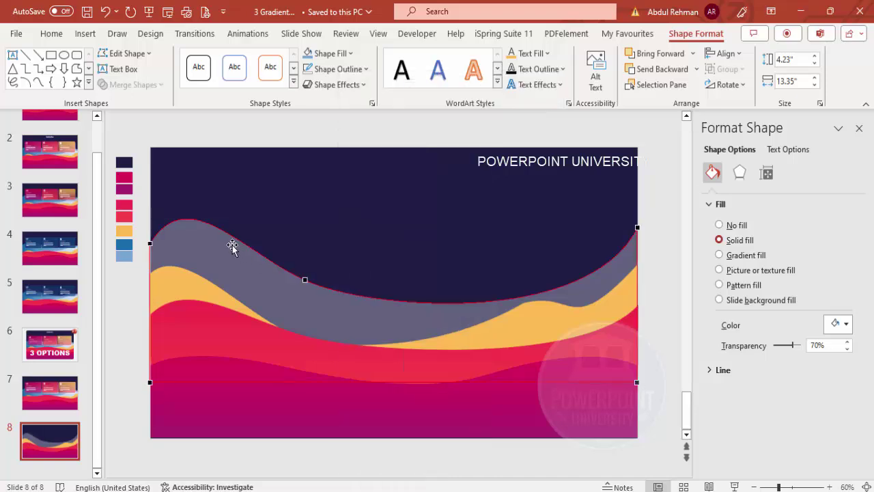
pyautogui.click(148, 244)
pyautogui.moveTo(187, 183); pyautogui.dragTo(205, 351)
pyautogui.click(306, 279)
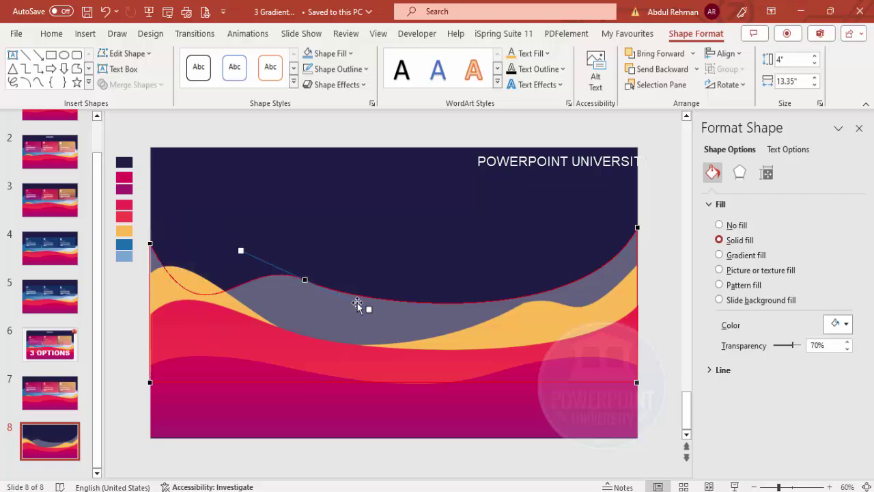
pyautogui.moveTo(369, 308); pyautogui.dragTo(375, 239)
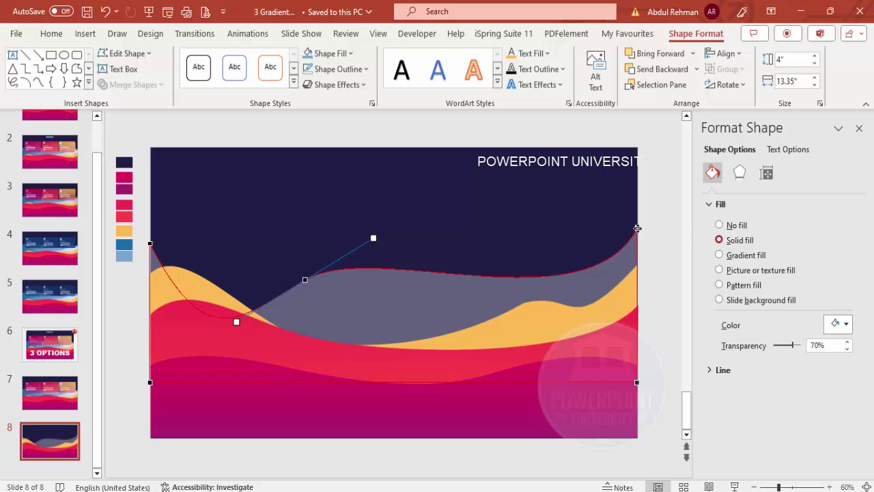
pyautogui.click(523, 342)
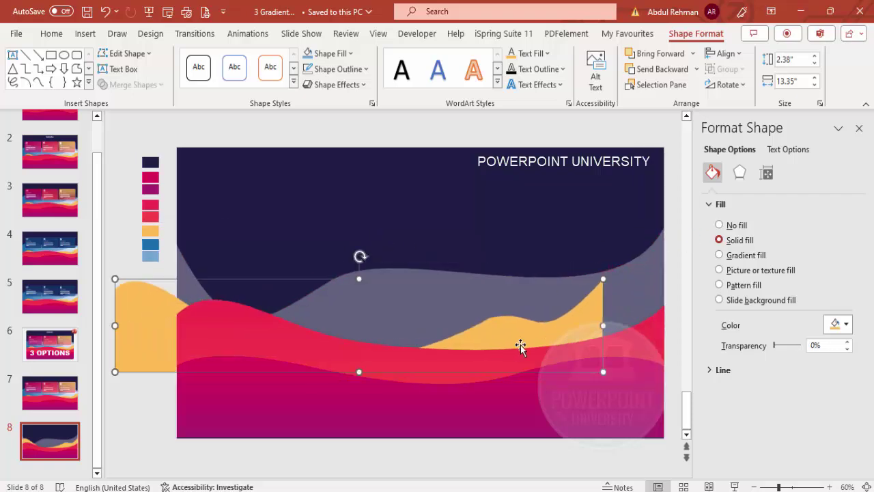
# Step: Deepen the dip near the grey wave's right side and shift its left-middle point down-right
pyautogui.click(431, 276)
pyautogui.rightClick(431, 277)
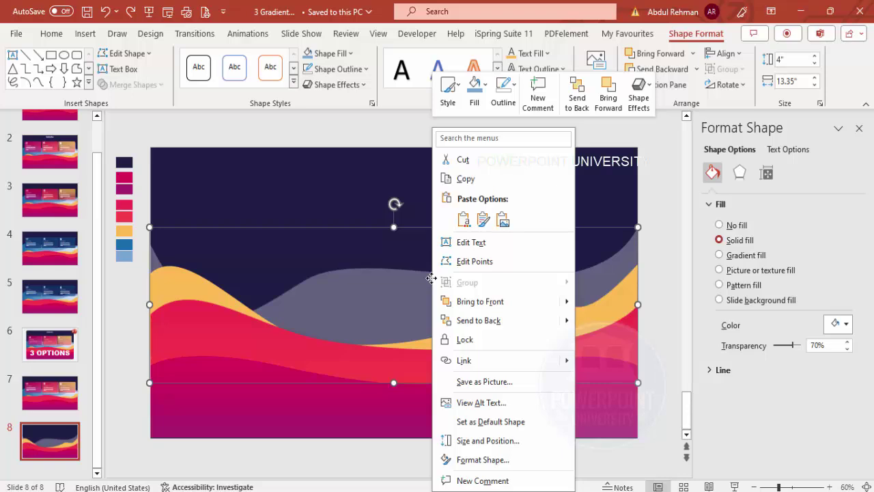
pyautogui.click(478, 261)
pyautogui.click(634, 230)
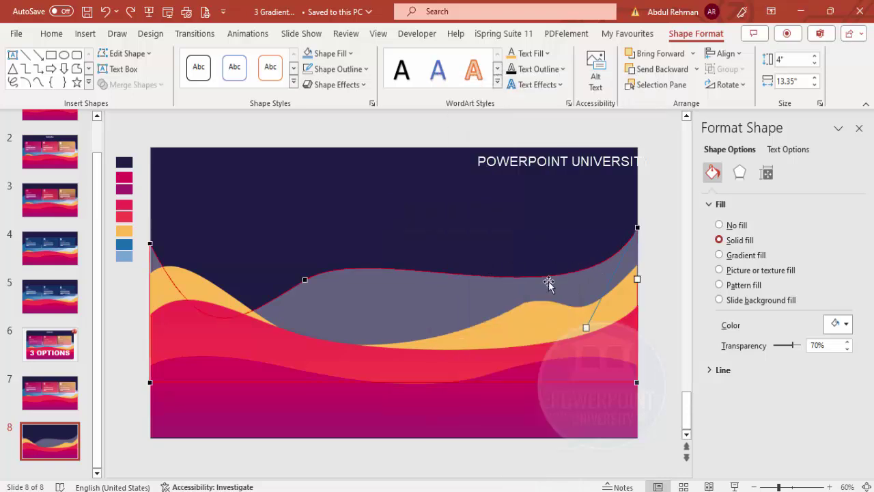
pyautogui.moveTo(586, 327); pyautogui.dragTo(545, 392)
pyautogui.click(304, 279)
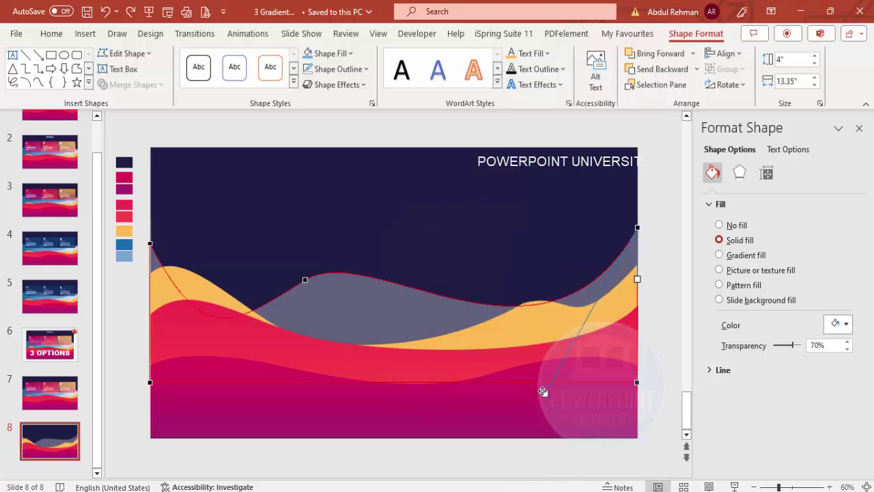
pyautogui.moveTo(304, 280); pyautogui.dragTo(353, 310)
pyautogui.click(649, 299)
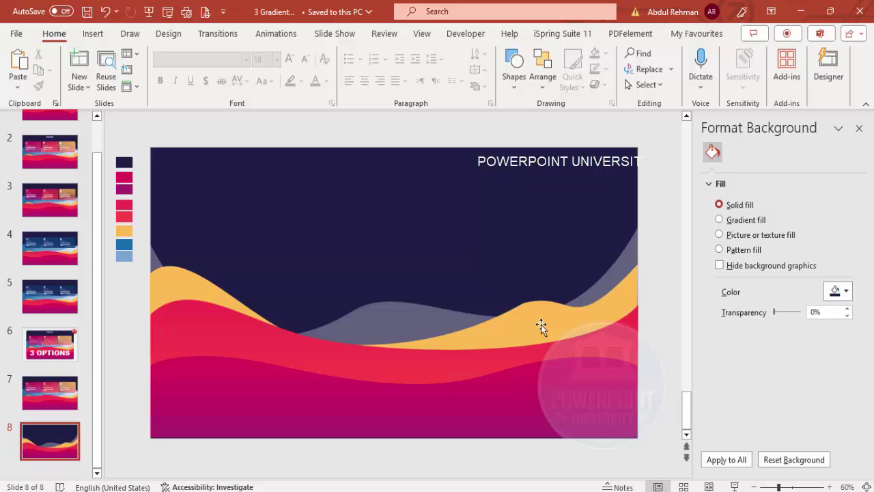
# Step: Draw an outline-free rectangle covering the lower slide, aligned to the left edge
pyautogui.click(93, 33)
pyautogui.click(275, 87)
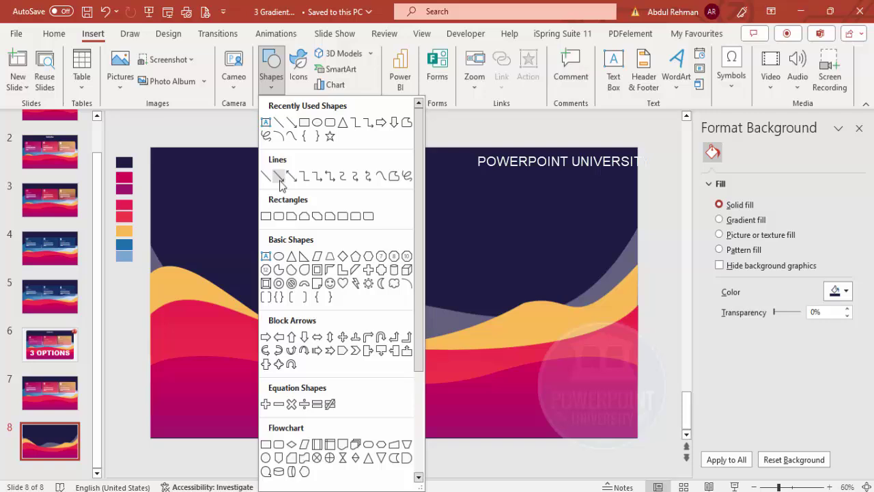
pyautogui.click(267, 218)
pyautogui.moveTo(153, 224); pyautogui.dragTo(638, 438)
pyautogui.moveTo(149, 331); pyautogui.dragTo(147, 330)
pyautogui.click(338, 69)
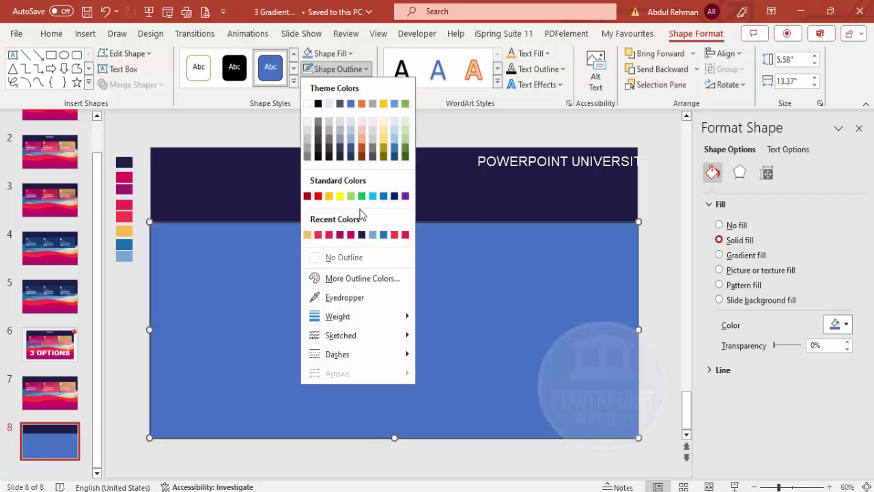
pyautogui.click(360, 257)
# Step: Give the rectangle a gradient fill with eyedropper-sampled blue and light-blue stops
pyautogui.click(746, 255)
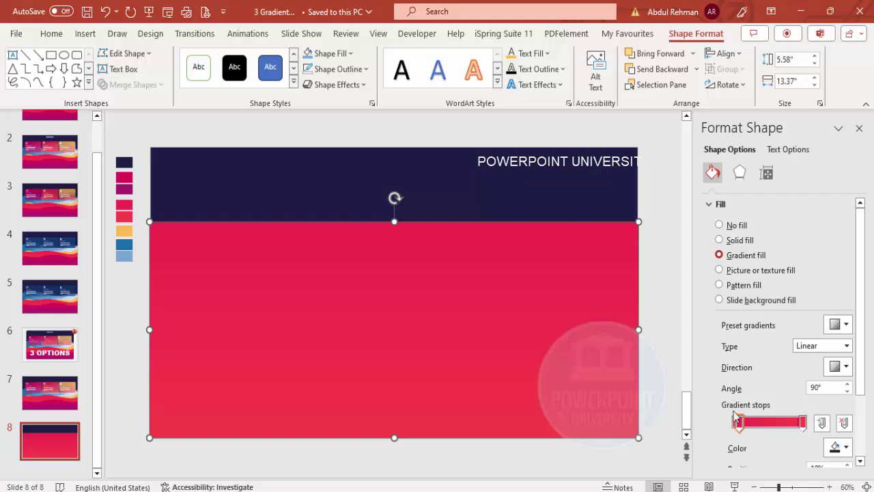
pyautogui.click(834, 447)
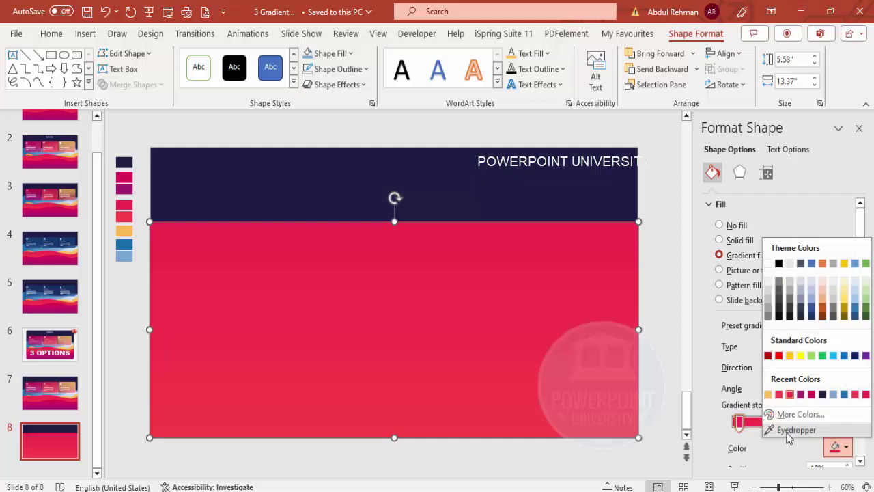
pyautogui.click(792, 430)
pyautogui.click(129, 239)
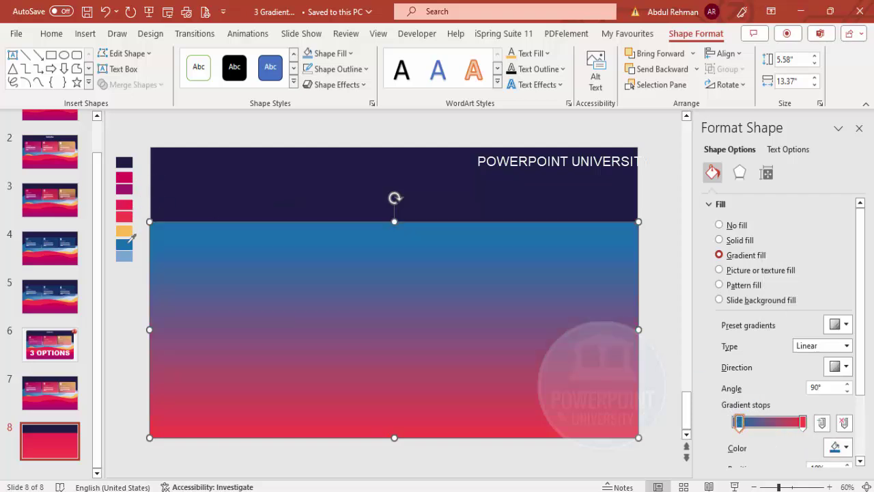
pyautogui.click(802, 423)
pyautogui.click(834, 447)
pyautogui.click(792, 429)
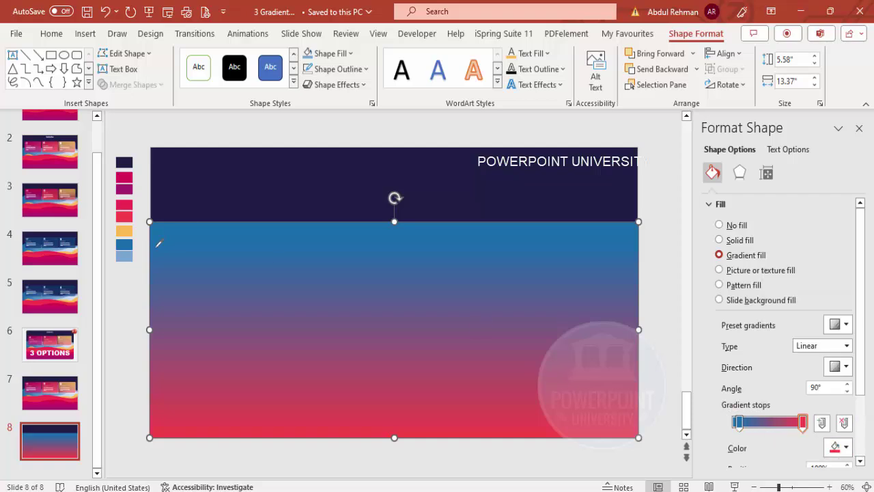
pyautogui.click(124, 255)
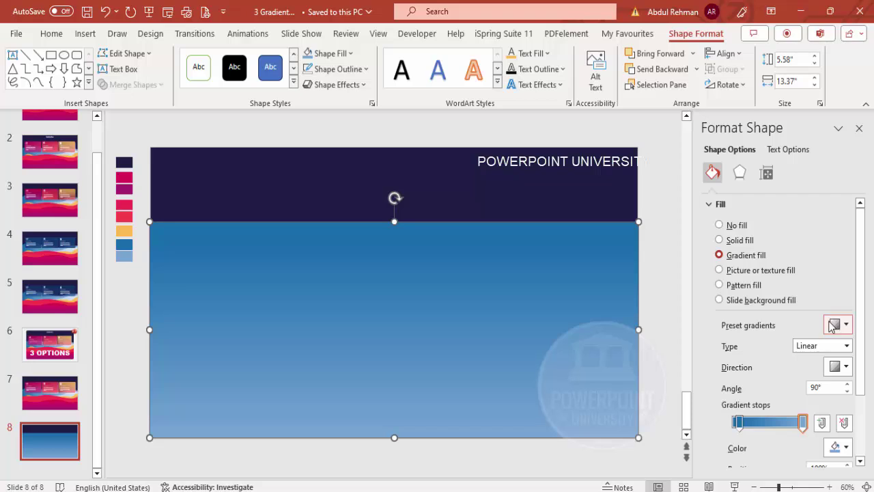
# Step: Make the gradient run horizontally and send the rectangle behind all the waves
pyautogui.click(845, 368)
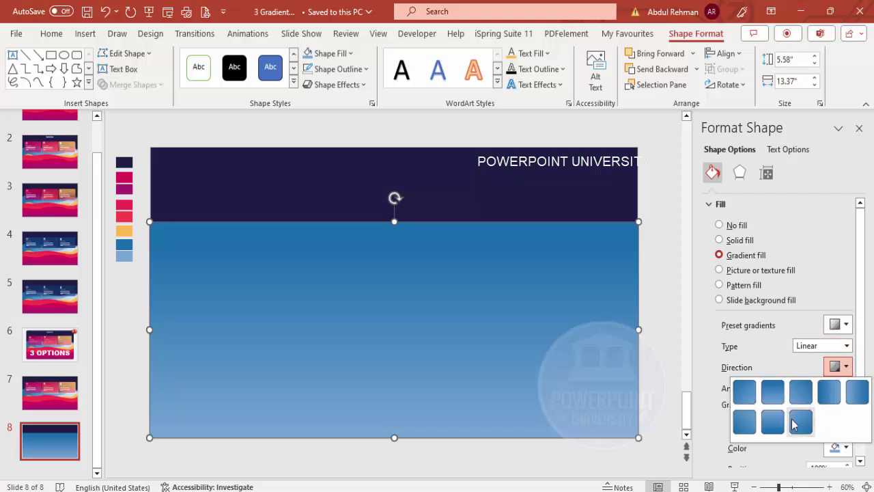
pyautogui.click(832, 399)
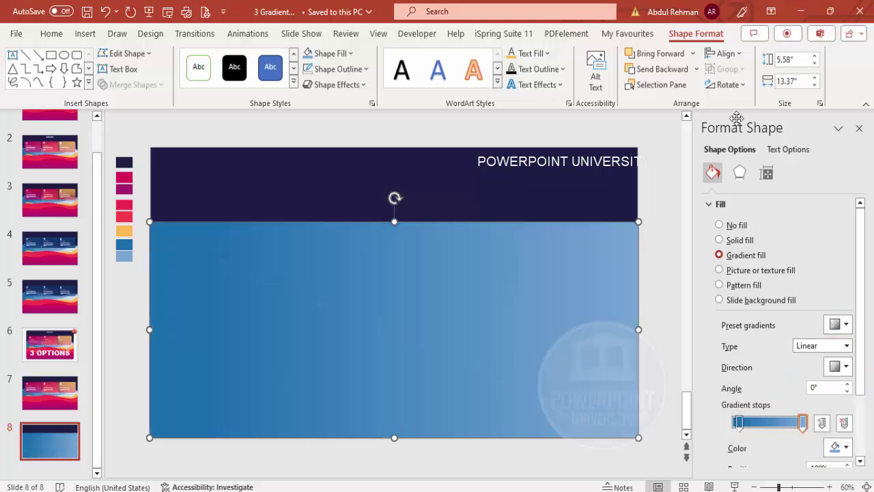
pyautogui.click(696, 69)
pyautogui.click(673, 106)
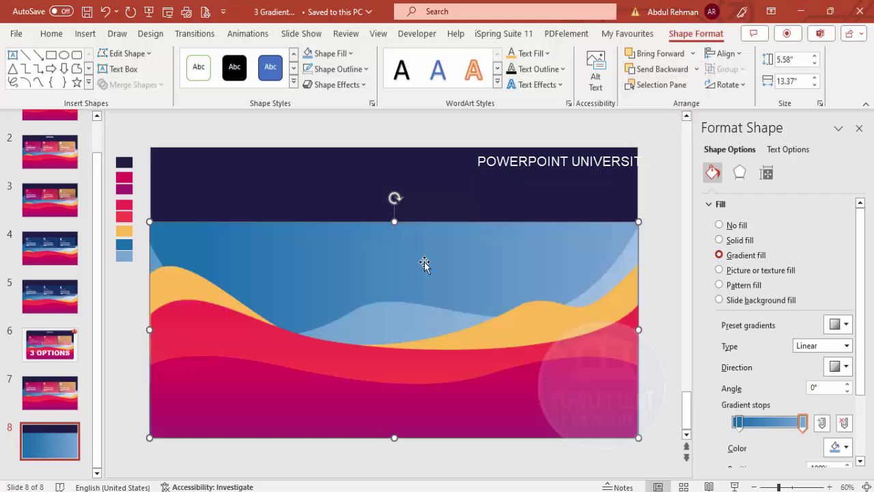
# Step: Lower the blue gradient shape's top edge, keeping the shape at its original height
pyautogui.moveTo(394, 222); pyautogui.dragTo(393, 239)
pyautogui.rightClick(392, 259)
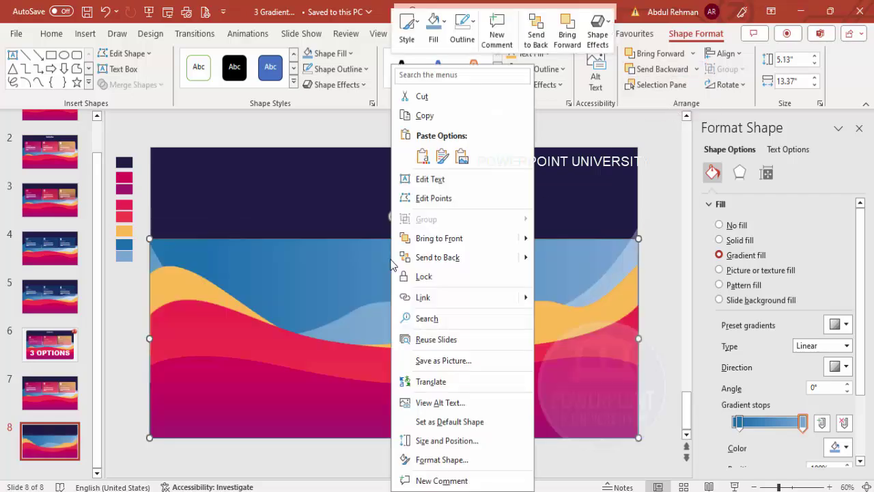
pyautogui.click(430, 198)
pyautogui.click(538, 240)
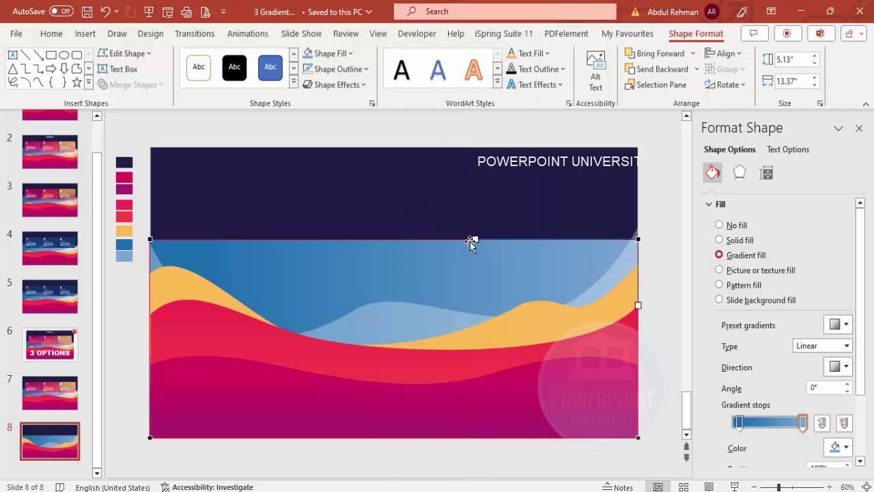
pyautogui.moveTo(471, 240); pyautogui.dragTo(468, 297)
pyautogui.press('Up')
pyautogui.press('Up')
pyautogui.press('Up')
pyautogui.press('Up')
pyautogui.press('Up')
pyautogui.press('Up')
pyautogui.press('Up')
pyautogui.press('Up')
pyautogui.press('Up')
pyautogui.press('Up')
pyautogui.press('Up')
pyautogui.press('Up')
pyautogui.press('Up')
pyautogui.press('Up')
pyautogui.press('Up')
pyautogui.press('Up')
pyautogui.press('Up')
pyautogui.press('Up')
pyautogui.press('Up')
pyautogui.press('Up')
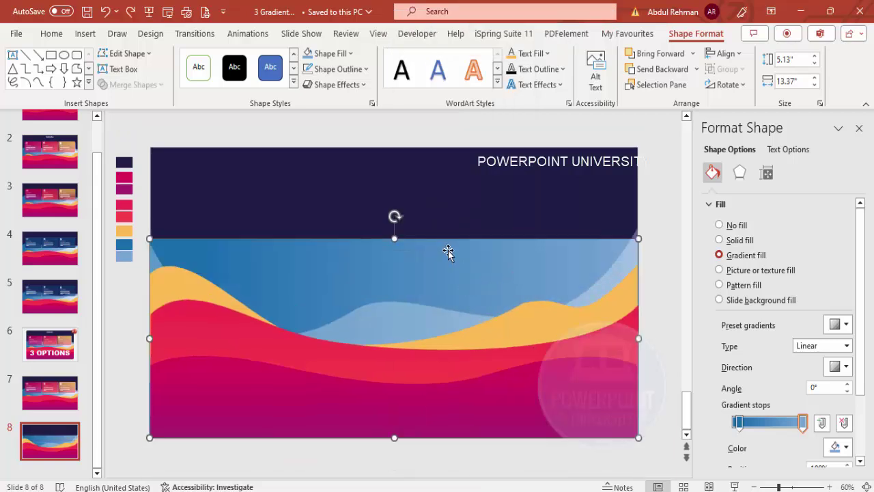
# Step: Edit the blue shape's points, bending the top edge down at right and up at left
pyautogui.rightClick(447, 252)
pyautogui.click(495, 198)
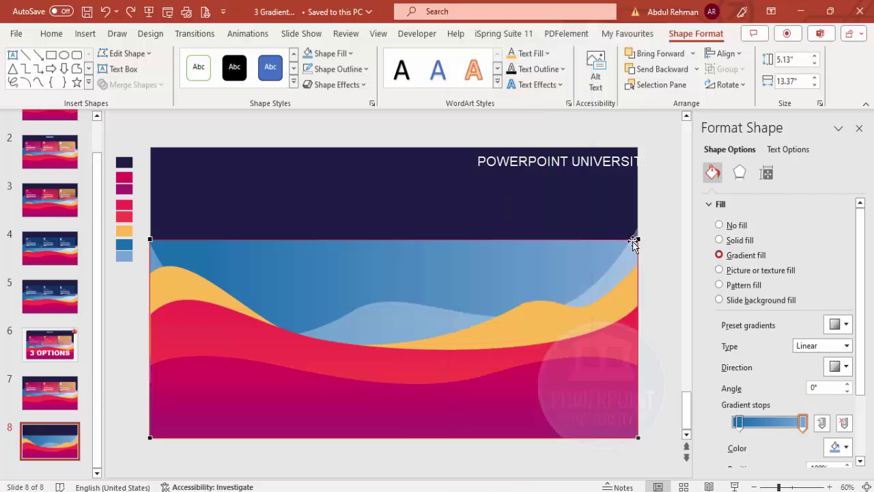
pyautogui.click(637, 240)
pyautogui.moveTo(475, 239); pyautogui.dragTo(447, 356)
pyautogui.click(149, 238)
pyautogui.moveTo(305, 243); pyautogui.dragTo(310, 230)
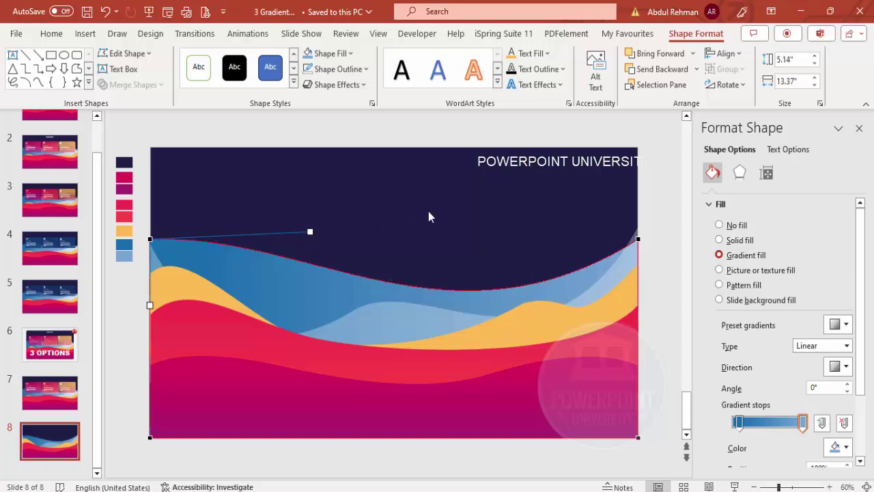
pyautogui.click(507, 121)
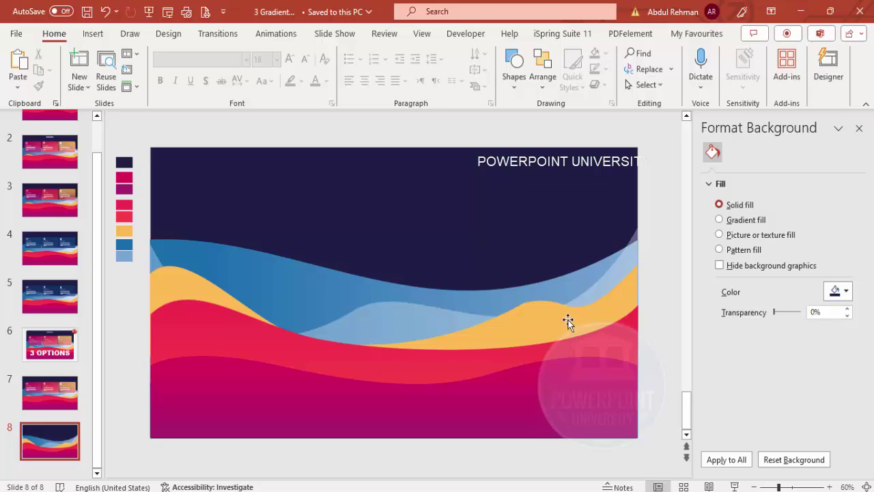
# Step: Delete one vertex of the yellow wave and drag its top-right handle to smooth the curve
pyautogui.click(539, 316)
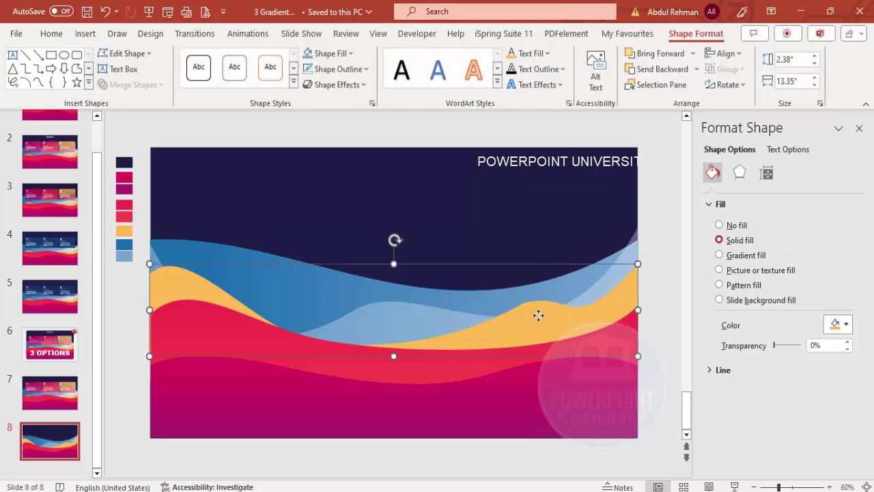
pyautogui.rightClick(538, 315)
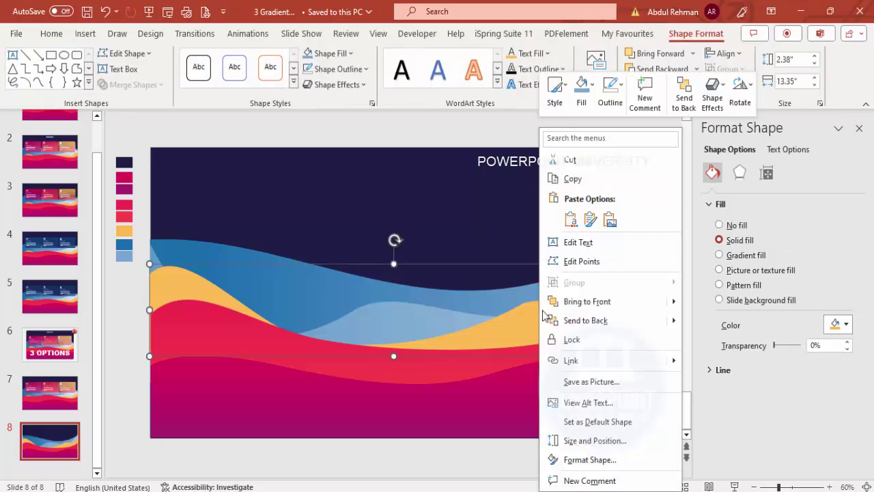
pyautogui.click(601, 263)
pyautogui.click(523, 303)
pyautogui.rightClick(523, 303)
pyautogui.click(578, 332)
pyautogui.click(550, 298)
pyautogui.moveTo(582, 265); pyautogui.dragTo(530, 316)
pyautogui.click(658, 299)
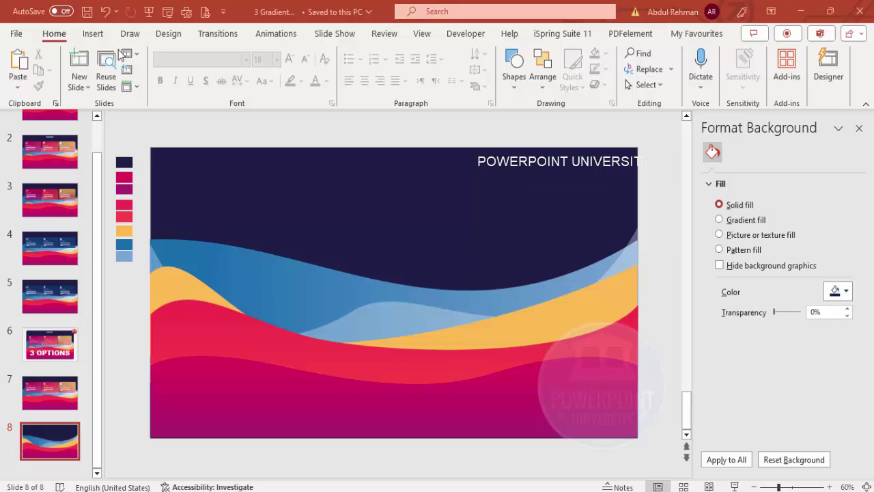
# Step: Draw a blue rounded rectangle at the upper left, remove its outline, and select the boxes
pyautogui.click(92, 35)
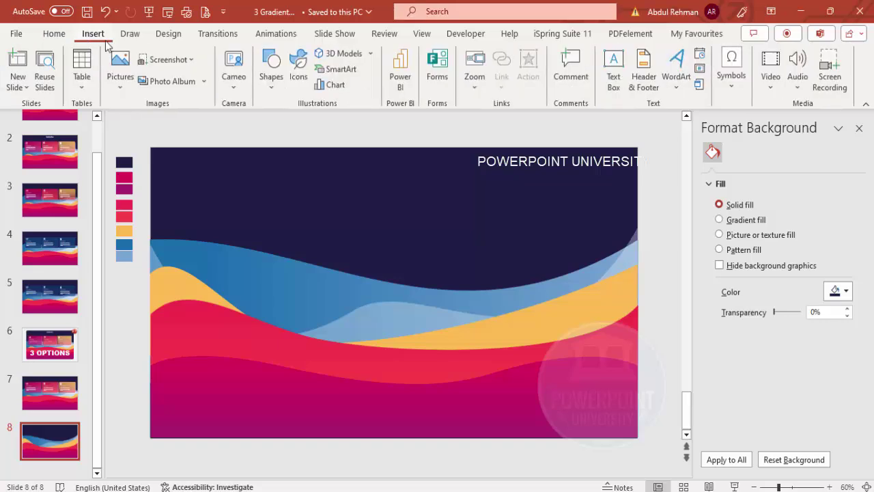
pyautogui.click(272, 80)
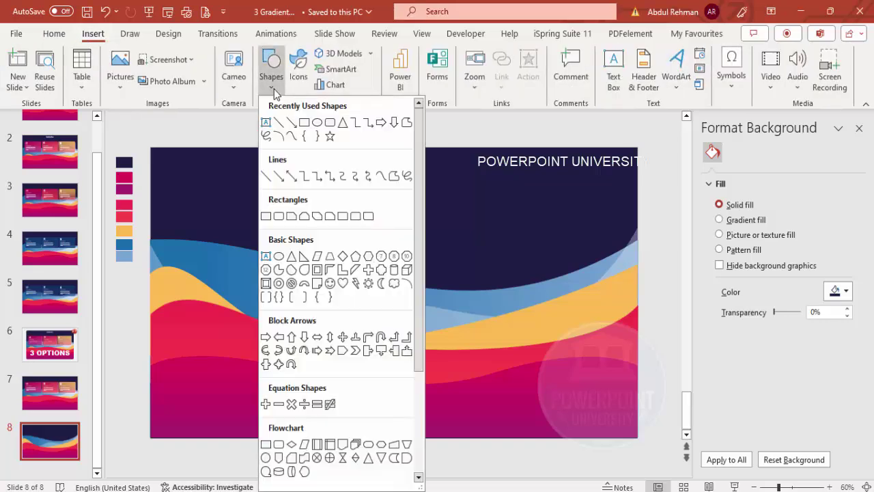
pyautogui.click(279, 219)
pyautogui.moveTo(175, 183); pyautogui.dragTo(340, 305)
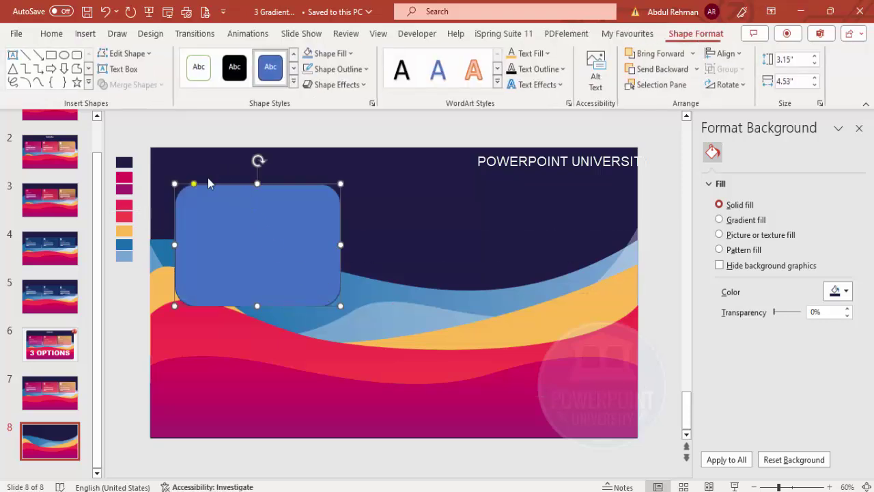
pyautogui.moveTo(239, 225); pyautogui.dragTo(592, 226)
pyautogui.click(338, 69)
pyautogui.click(363, 258)
pyautogui.keyDown('shift'); pyautogui.click(443, 225); pyautogui.keyUp('shift')
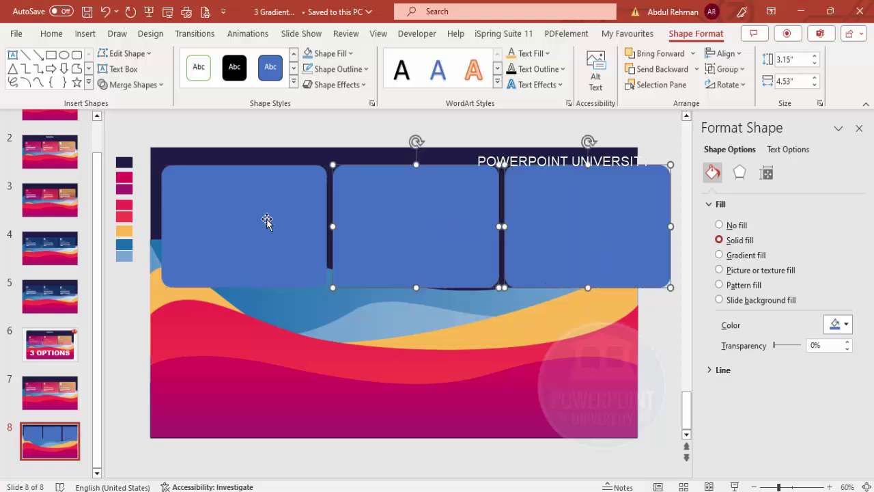
# Step: Group the three boxes, narrow and heighten the group, and center it on the slide
pyautogui.keyDown('shift'); pyautogui.click(267, 220); pyautogui.keyUp('shift')
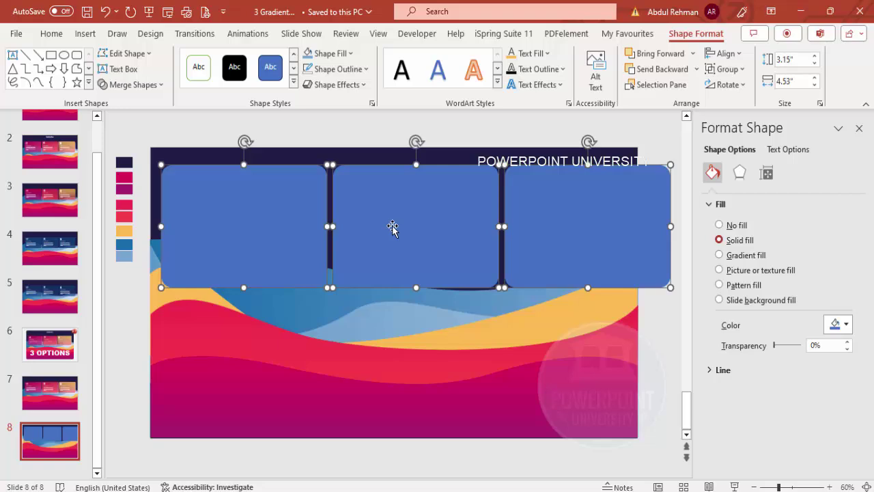
pyautogui.hotkey('ctrl', 'g')
pyautogui.moveTo(671, 164); pyautogui.dragTo(624, 184)
pyautogui.moveTo(552, 226); pyautogui.dragTo(552, 225)
pyautogui.moveTo(393, 301); pyautogui.dragTo(394, 306)
pyautogui.moveTo(411, 246); pyautogui.dragTo(411, 237)
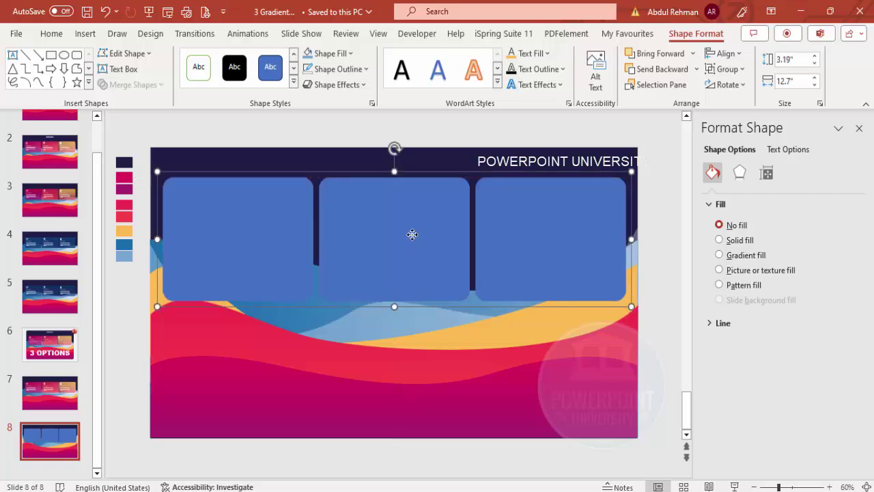
# Step: Ungroup the boxes back into separate shapes and select the bottom pink wave
pyautogui.rightClick(412, 237)
pyautogui.moveTo(477, 302)
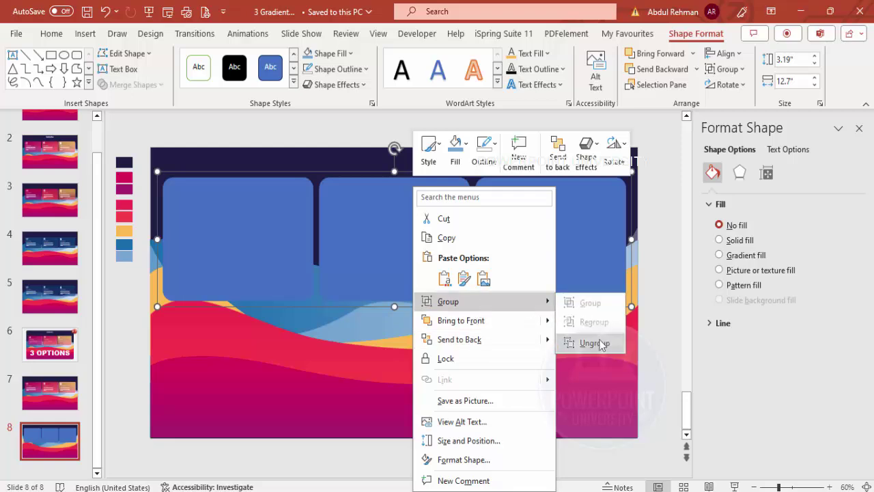
pyautogui.click(601, 343)
pyautogui.click(461, 142)
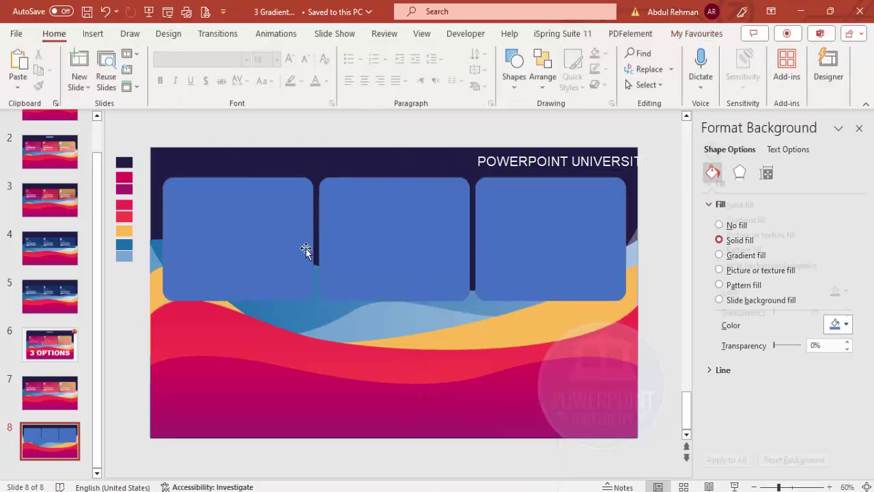
pyautogui.click(263, 401)
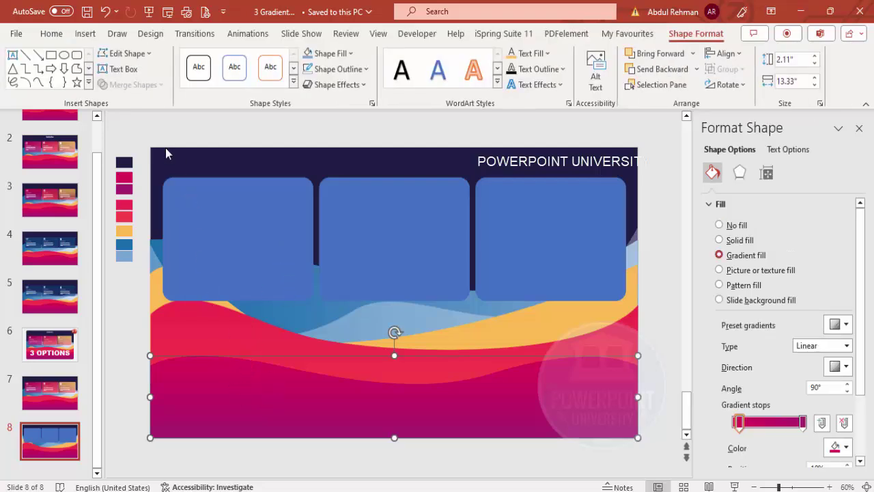
# Step: Copy the pink wave's gradient onto the first rounded box with Format Painter
pyautogui.click(62, 38)
pyautogui.click(39, 85)
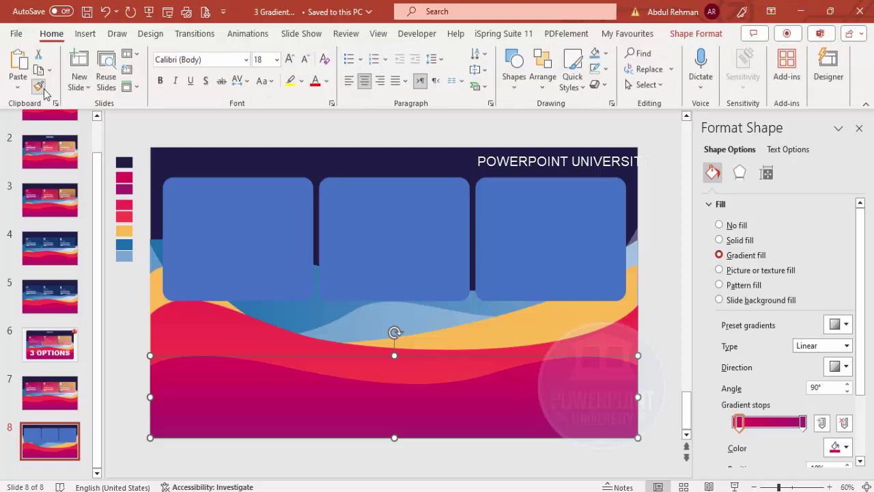
pyautogui.click(225, 198)
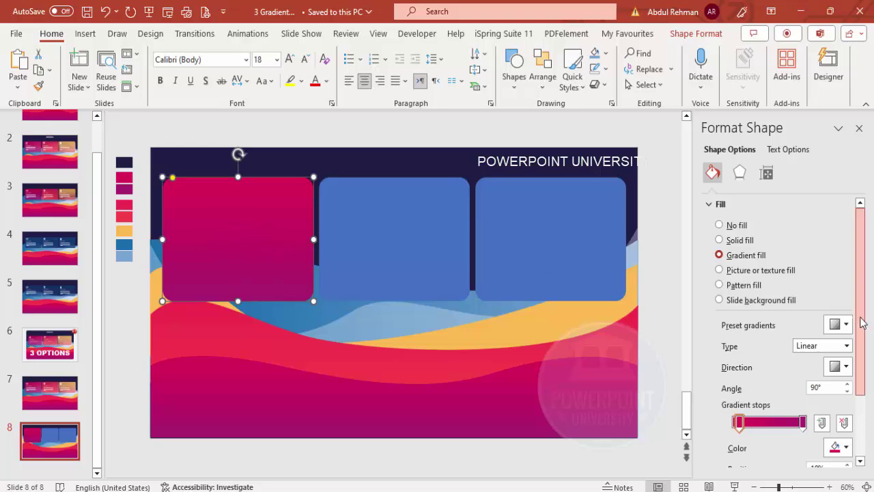
# Step: Set the first box's gradient stop transparencies to 70% top and 60% bottom
pyautogui.scroll(-3, 861, 319)
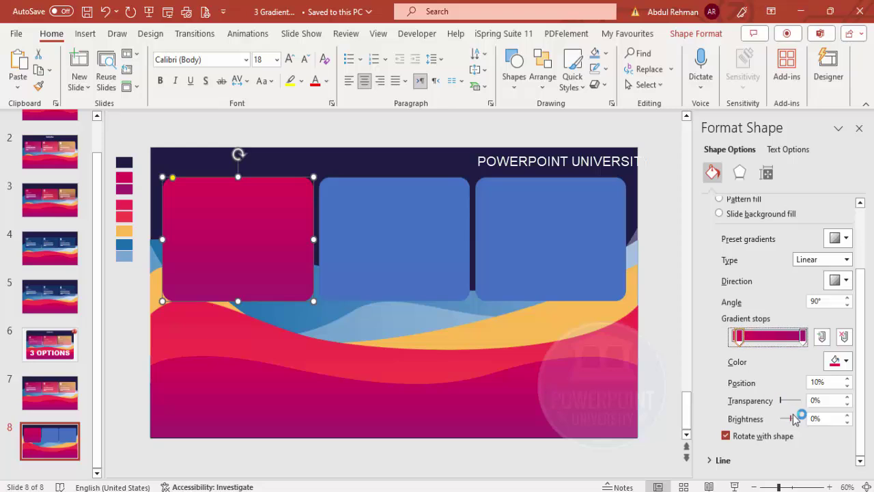
pyautogui.moveTo(839, 399); pyautogui.dragTo(792, 399)
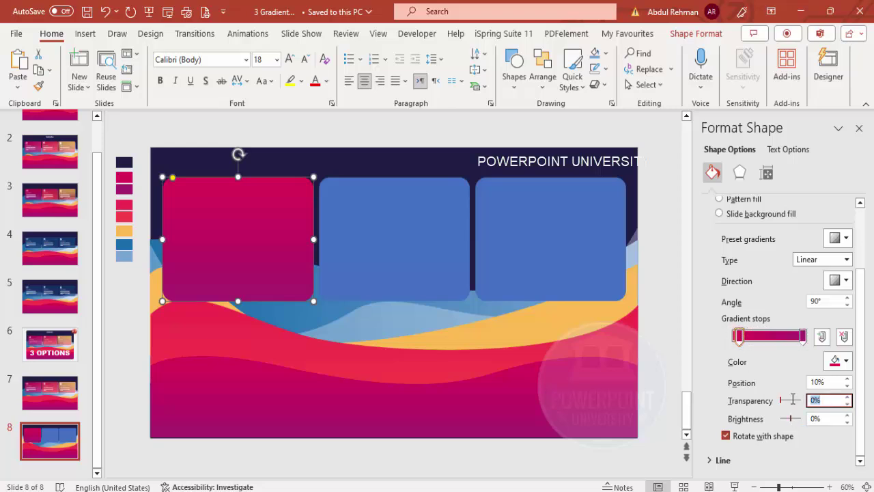
pyautogui.write('70')
pyautogui.click(803, 335)
pyautogui.moveTo(837, 400); pyautogui.dragTo(775, 394)
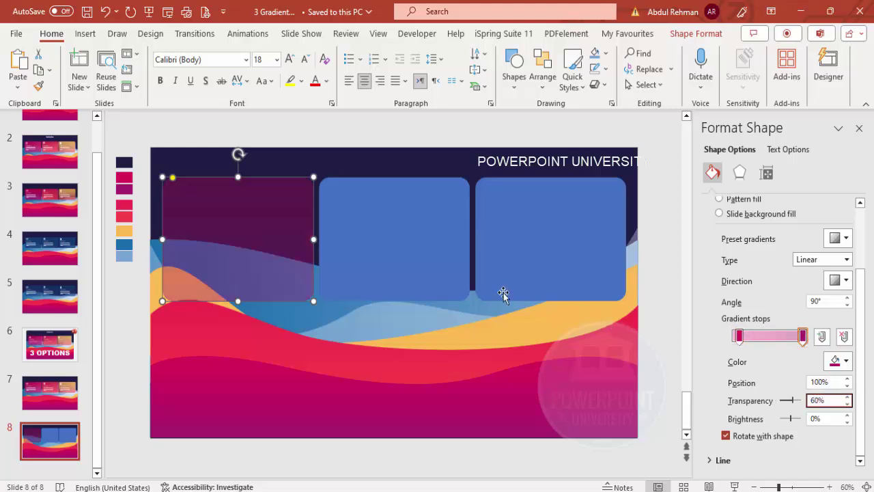
pyautogui.click(332, 362)
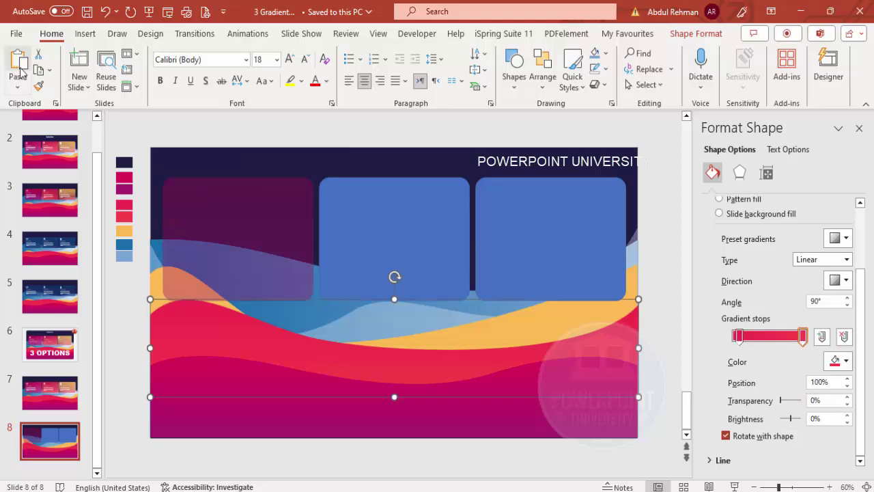
# Step: Paint the red wave's gradient onto the middle box, with stop transparencies 70% and 40%
pyautogui.click(38, 85)
pyautogui.click(403, 213)
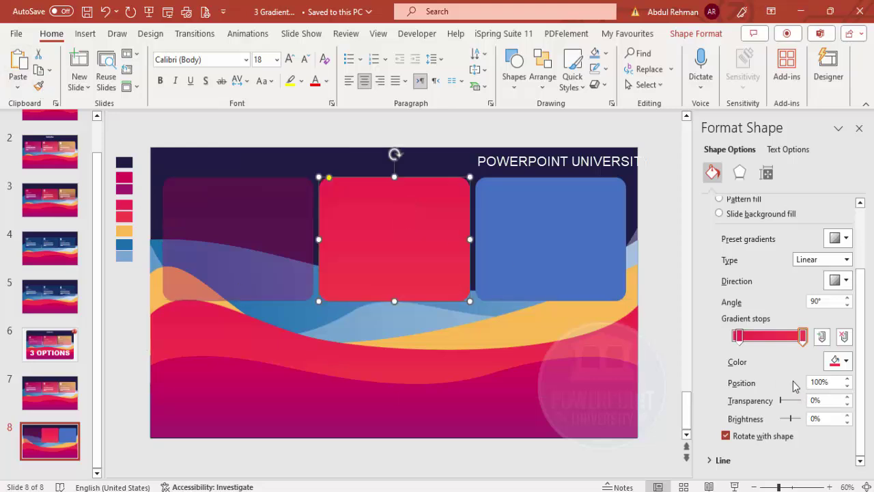
pyautogui.click(738, 335)
pyautogui.click(819, 400)
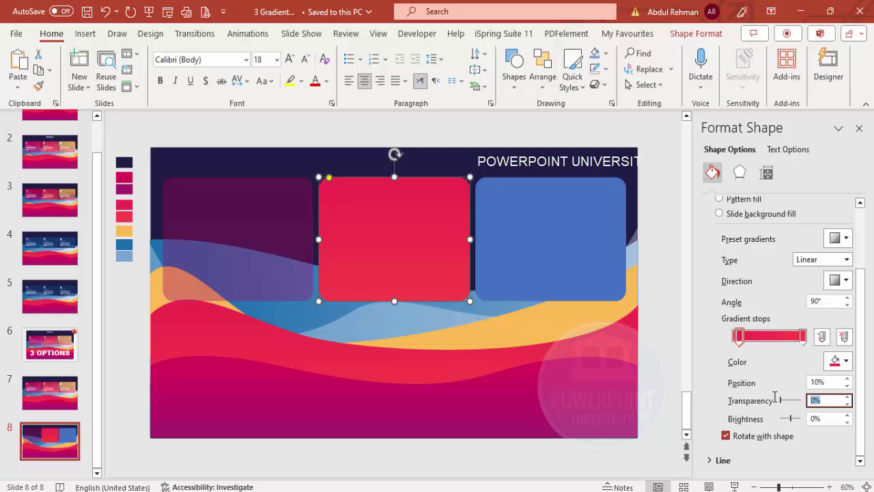
pyautogui.write('70')
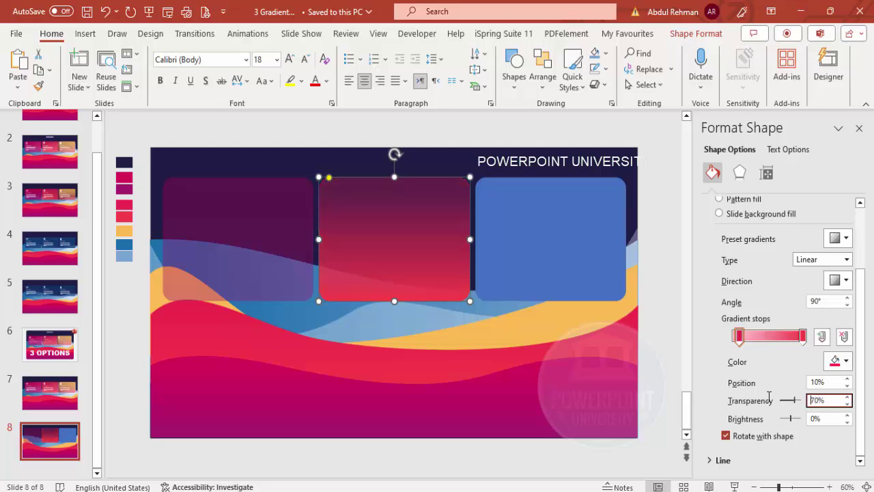
pyautogui.click(802, 335)
pyautogui.click(823, 400)
pyautogui.write('40')
pyautogui.press('Return')
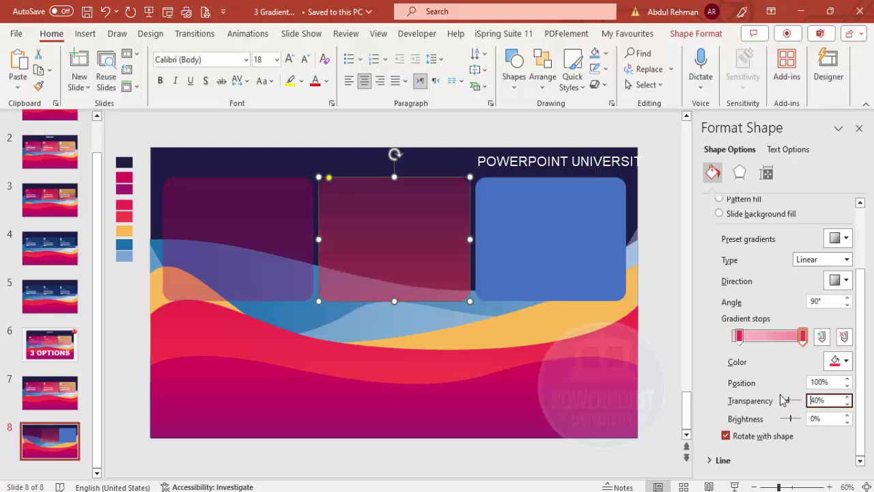
pyautogui.click(533, 231)
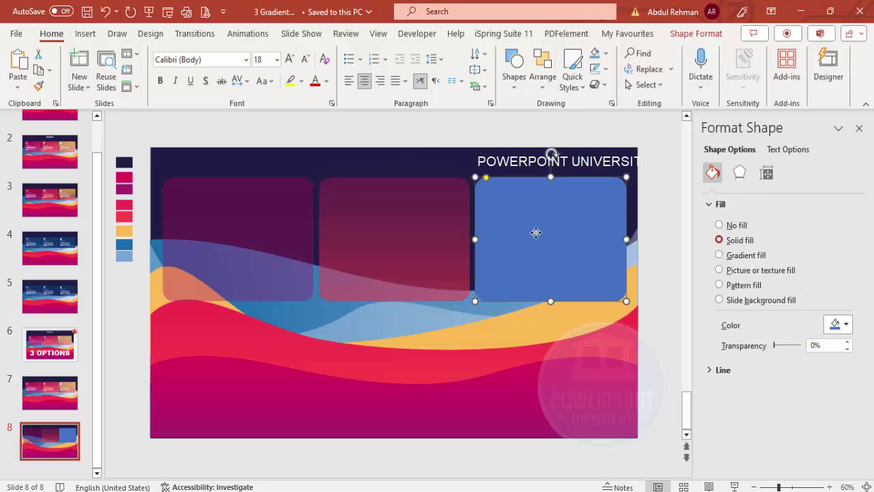